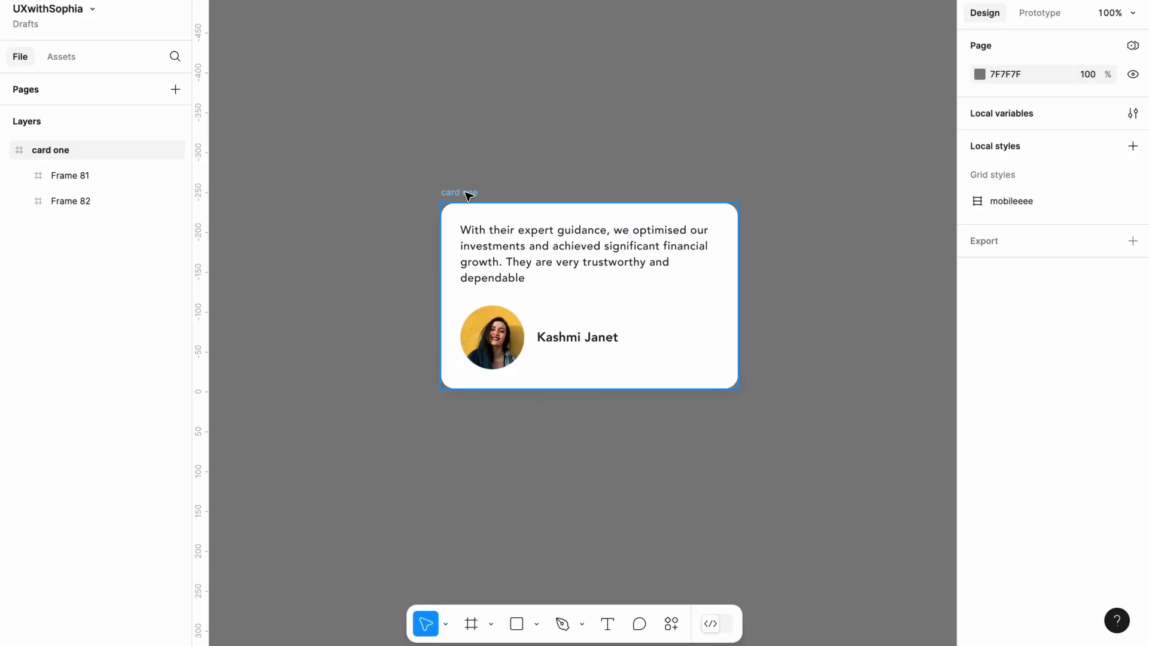
# Duplicate the "card one" testimonial frame so that the copy sits beside the original
pyautogui.click(468, 194)
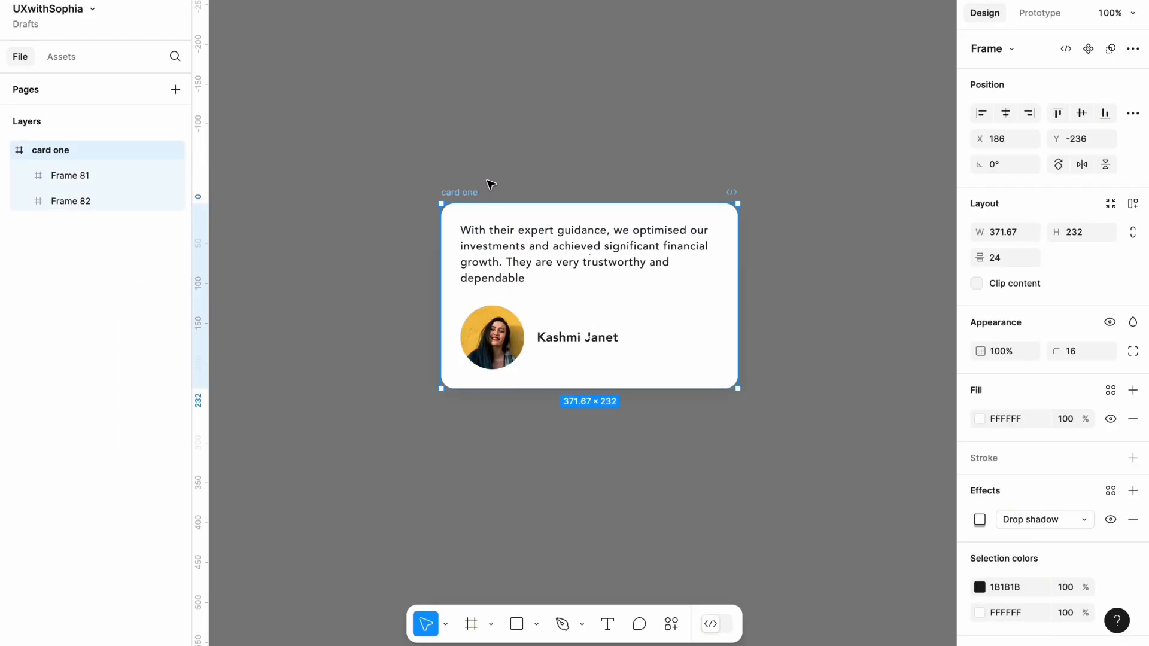
pyautogui.click(487, 184)
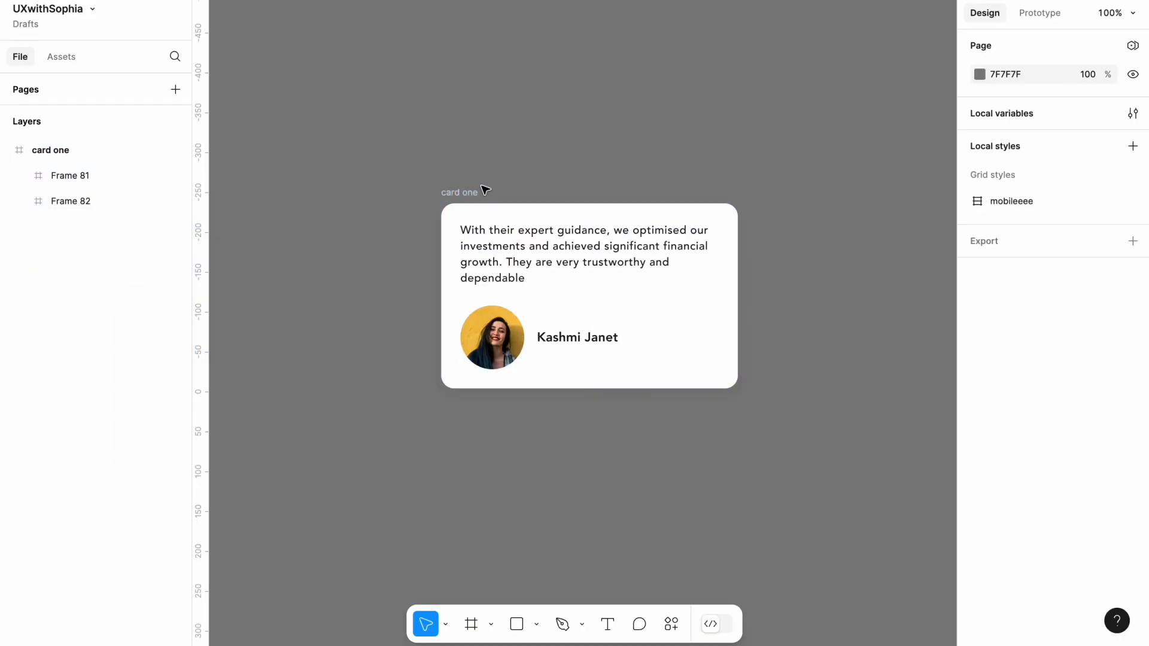
pyautogui.hscroll(2, 485, 190)
pyautogui.click(424, 191)
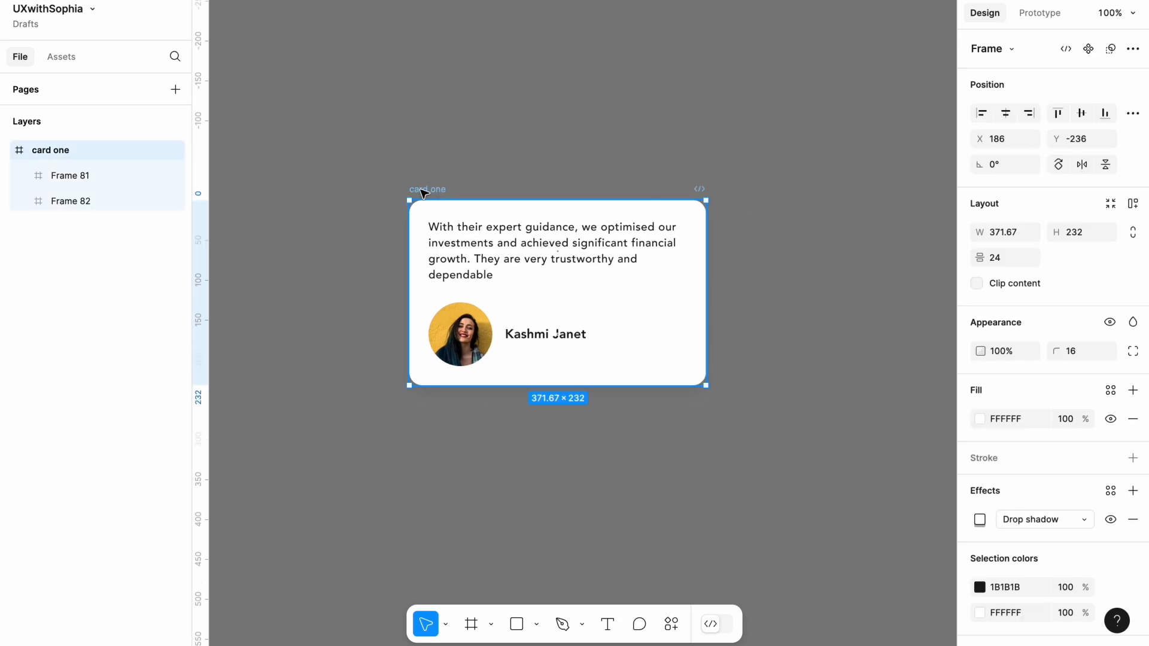
pyautogui.hotkey('ctrl', 'd')
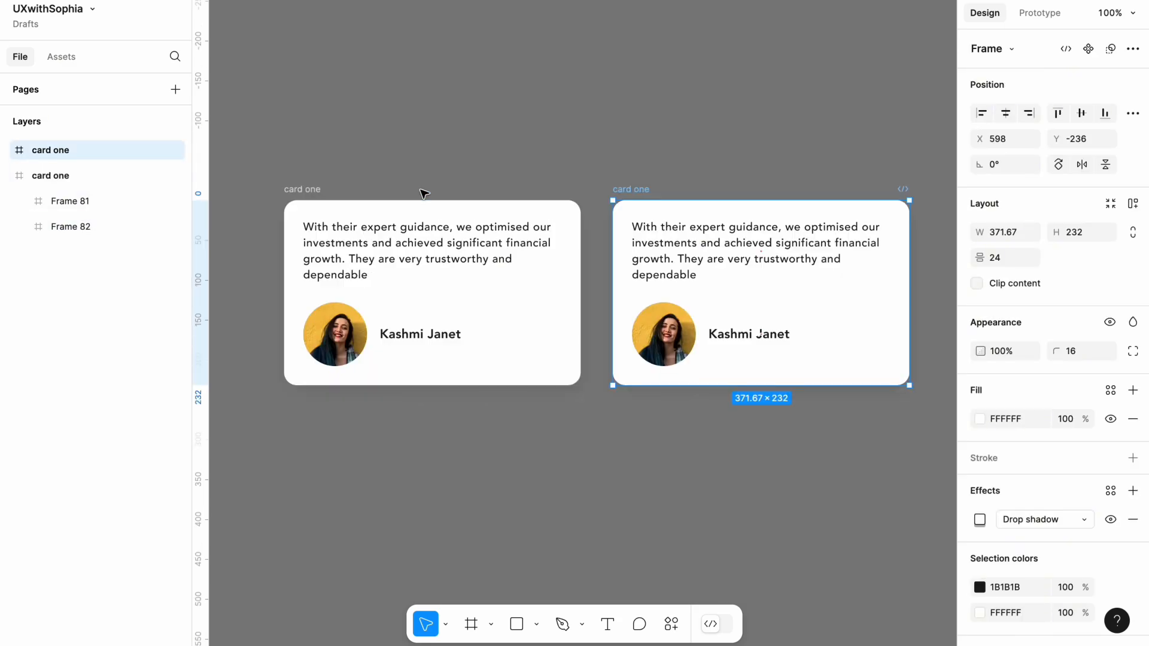
pyautogui.hscroll(3, 631, 172)
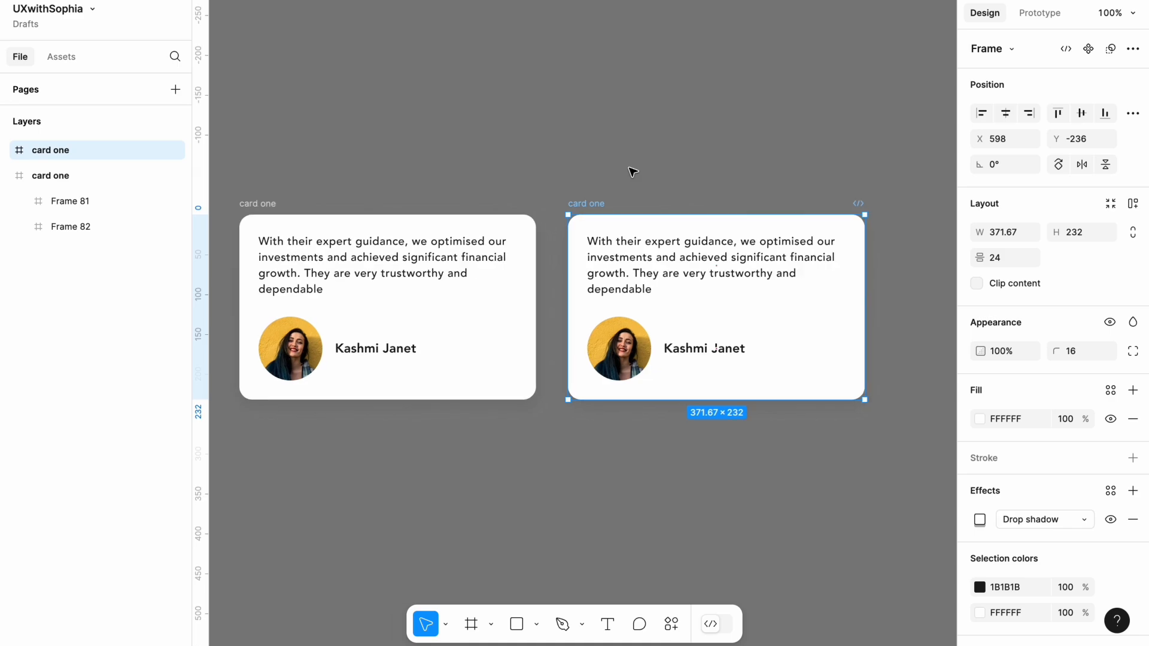
pyautogui.click(667, 177)
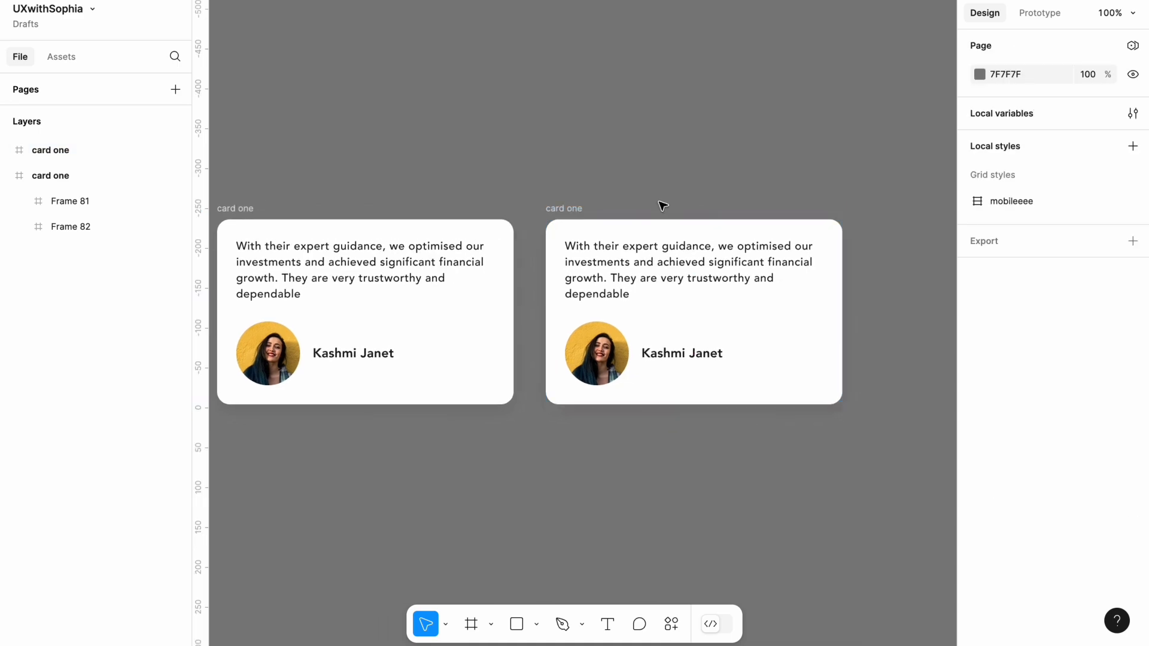
# Flip the testimonial text frame and the photo-and-name frame horizontally inside the duplicated card
pyautogui.click(644, 266)
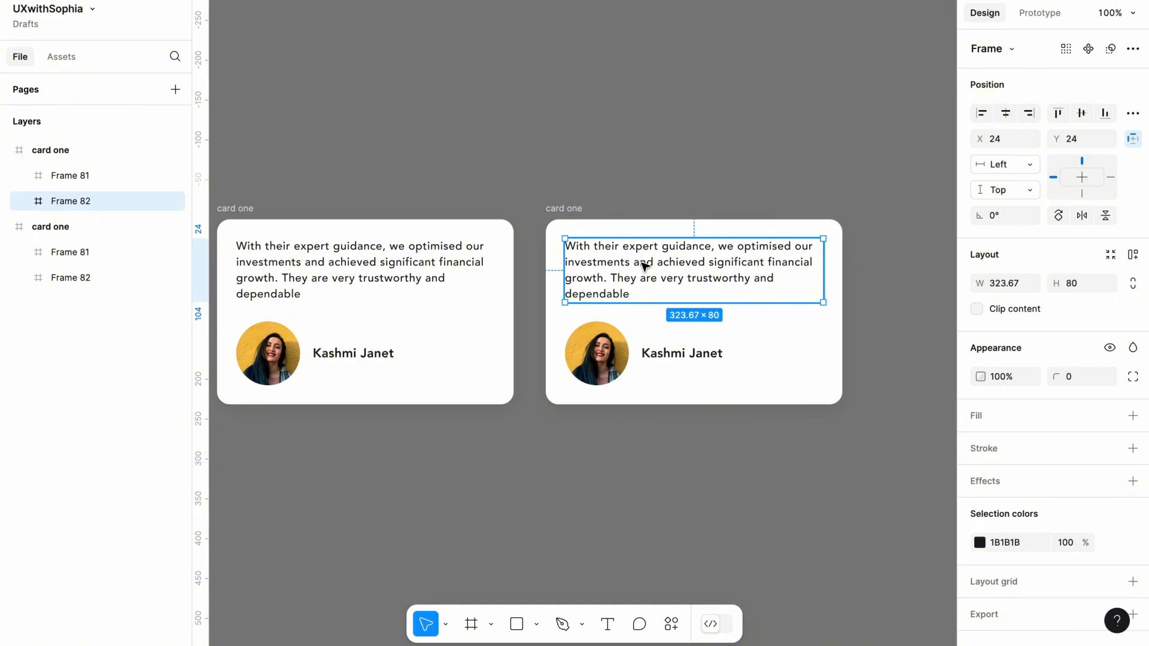
pyautogui.keyDown('shift'); pyautogui.click(645, 353); pyautogui.keyUp('shift')
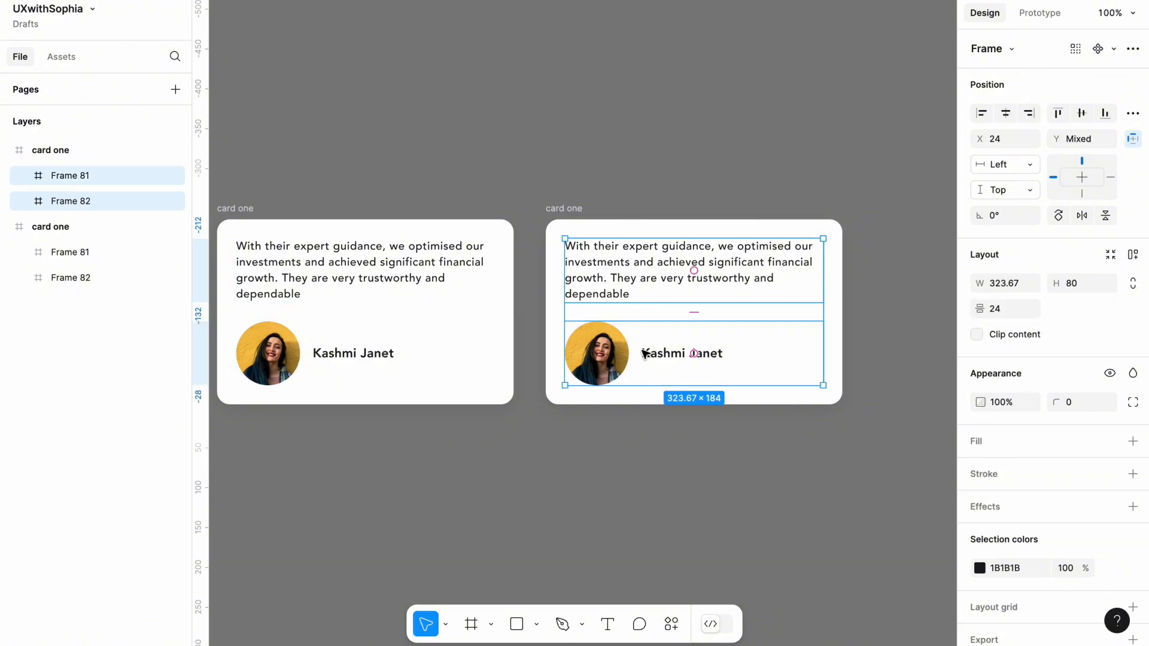
pyautogui.rightClick(644, 353)
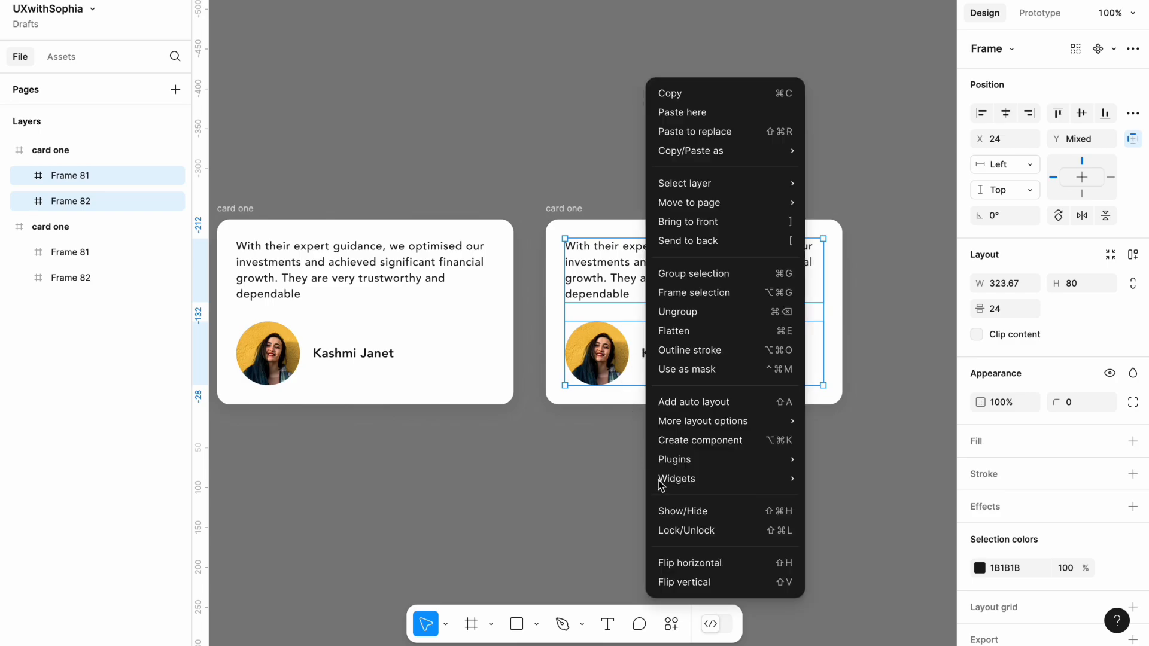
pyautogui.click(716, 569)
pyautogui.click(626, 454)
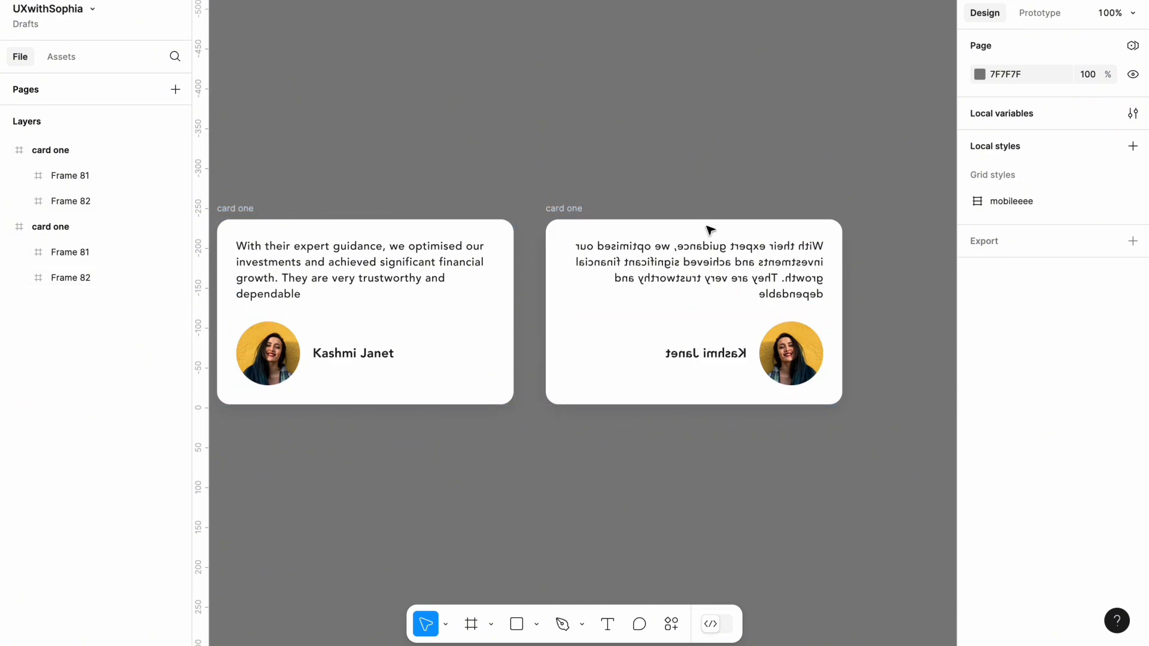
# Hide the mirrored testimonial text layer and Frame 81 with the photo and name in the duplicated card
pyautogui.scroll(5, 739, 276)
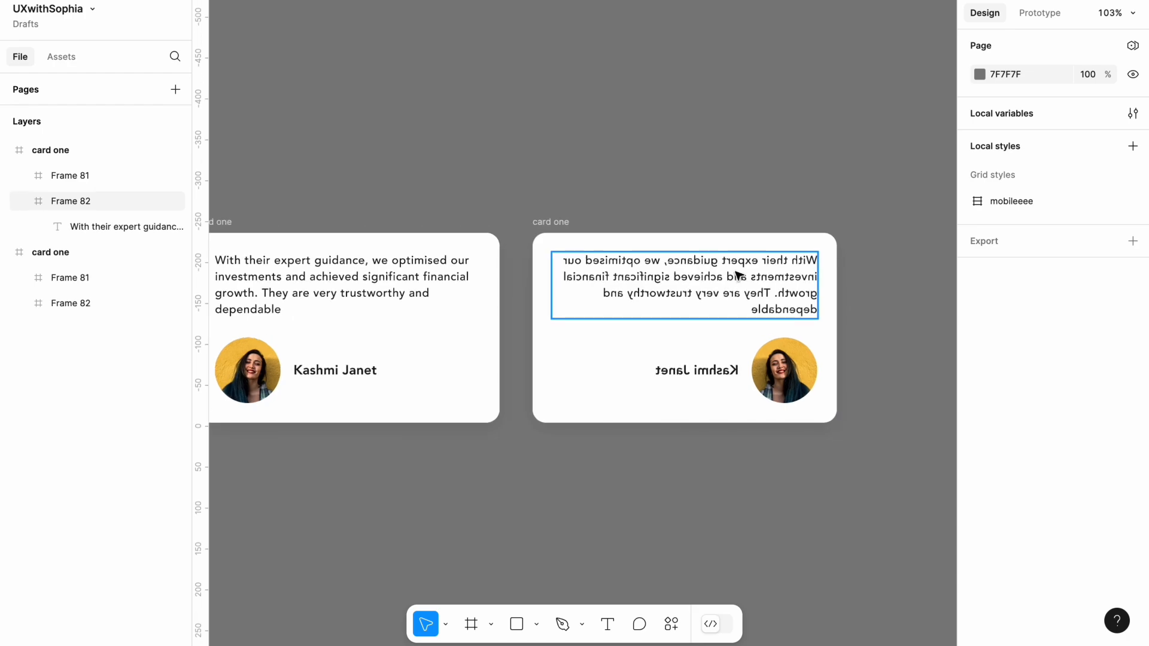
pyautogui.doubleClick(737, 275)
pyautogui.doubleClick(736, 275)
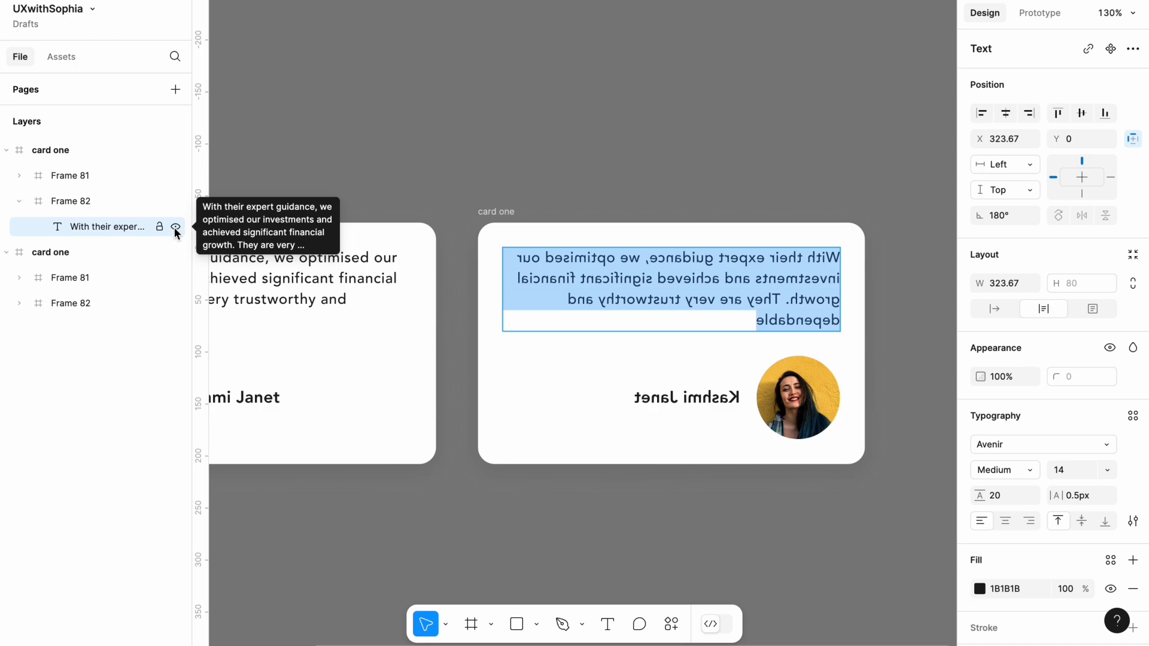
pyautogui.click(175, 228)
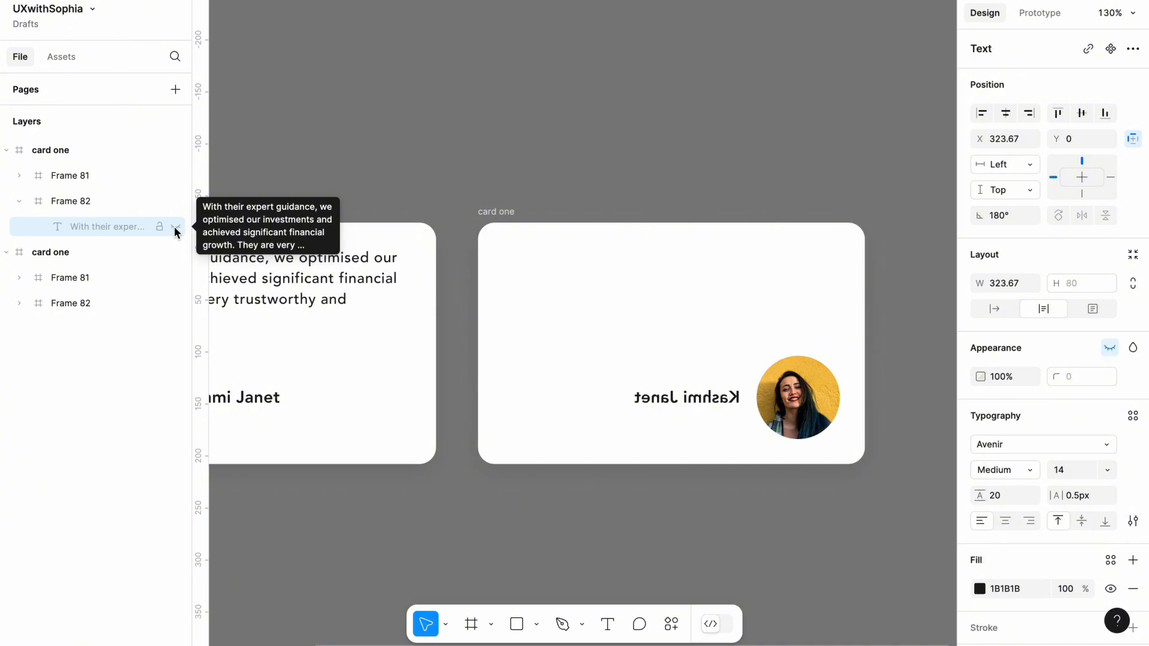
pyautogui.press('Escape')
pyautogui.click(689, 404)
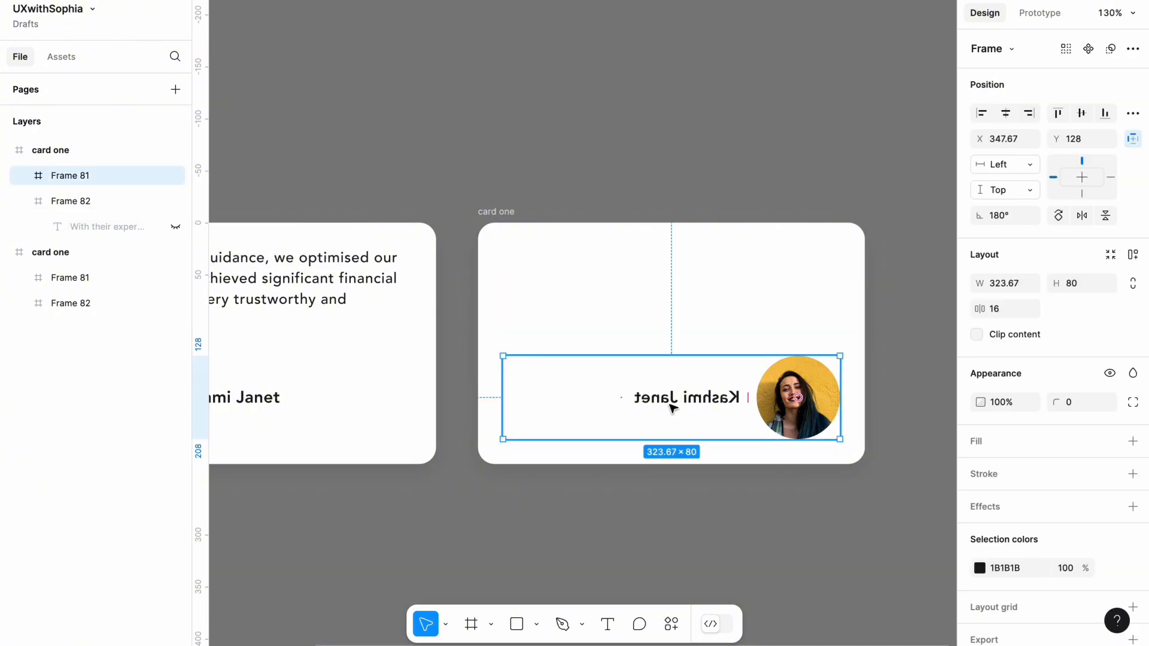
pyautogui.click(175, 175)
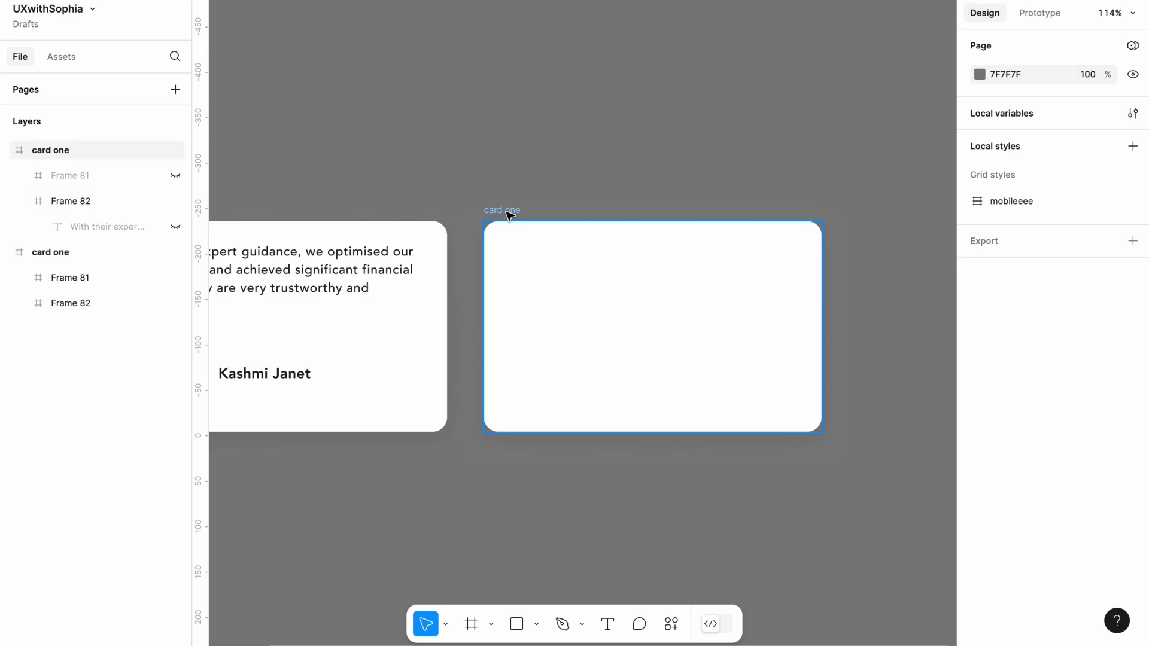
# Change the duplicated card's fill to the dark purple 47408E
pyautogui.click(503, 210)
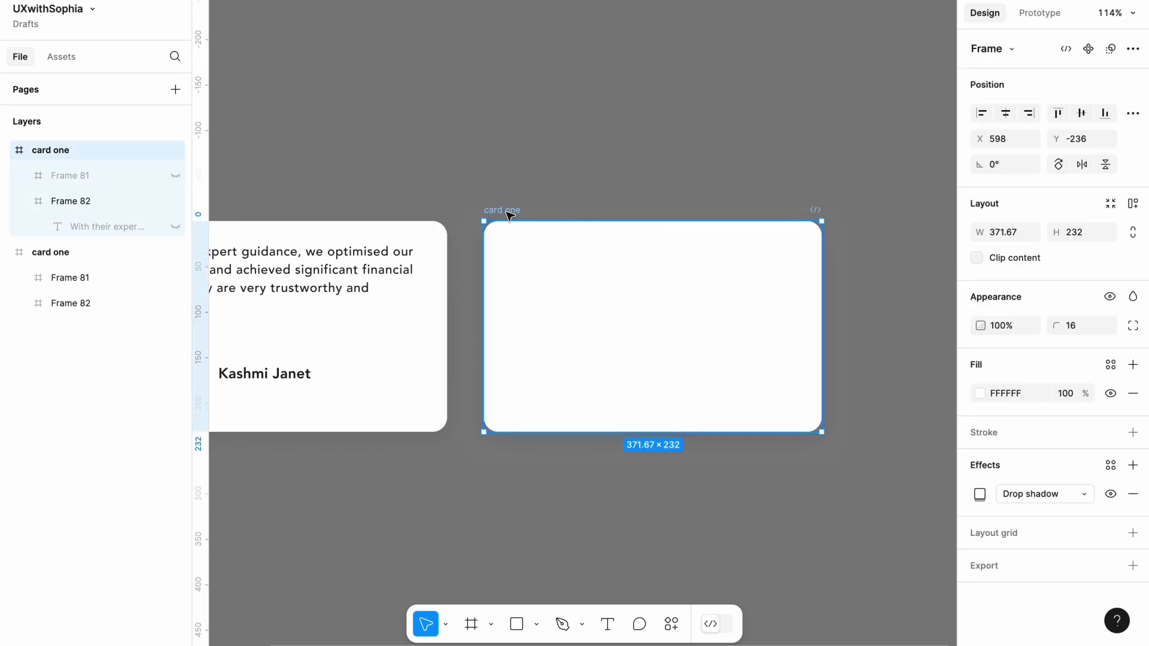
pyautogui.scroll(-1, 506, 211)
pyautogui.hscroll(-2, 506, 211)
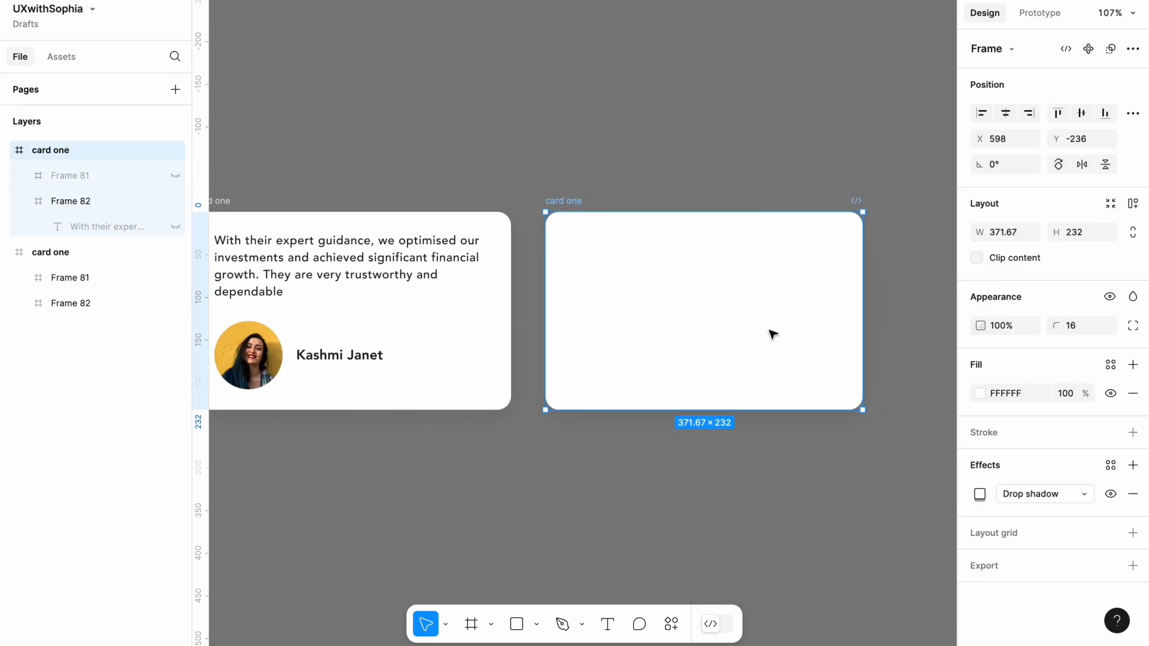
pyautogui.click(979, 393)
pyautogui.moveTo(883, 358); pyautogui.dragTo(905, 389)
pyautogui.click(904, 461)
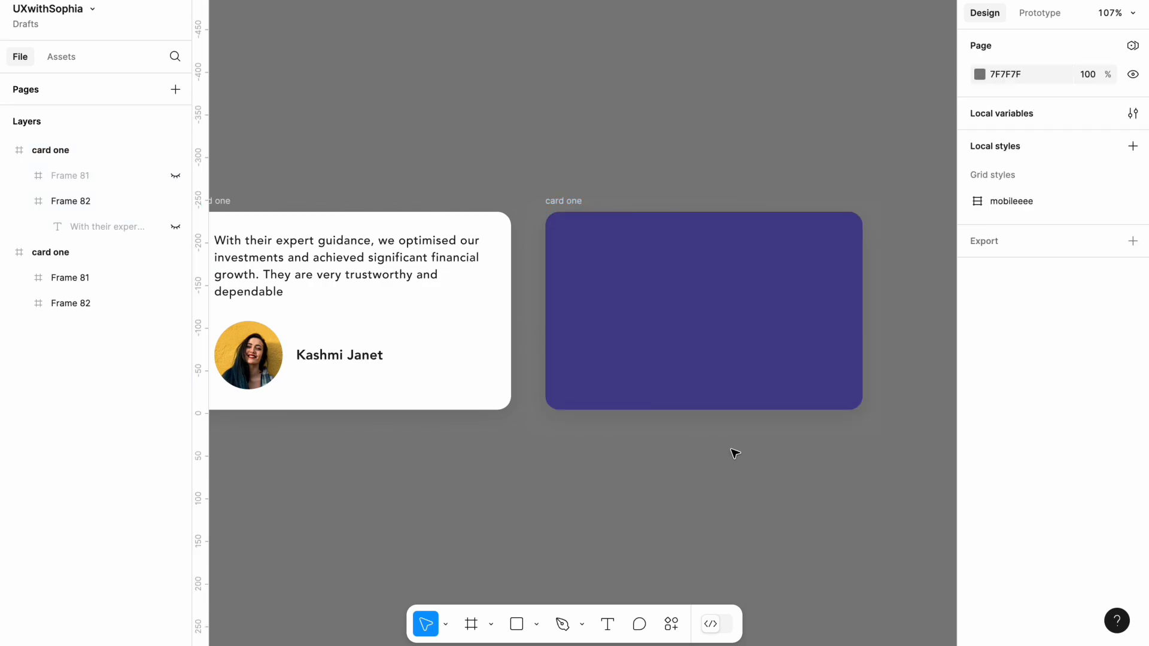
pyautogui.scroll(-1, 662, 452)
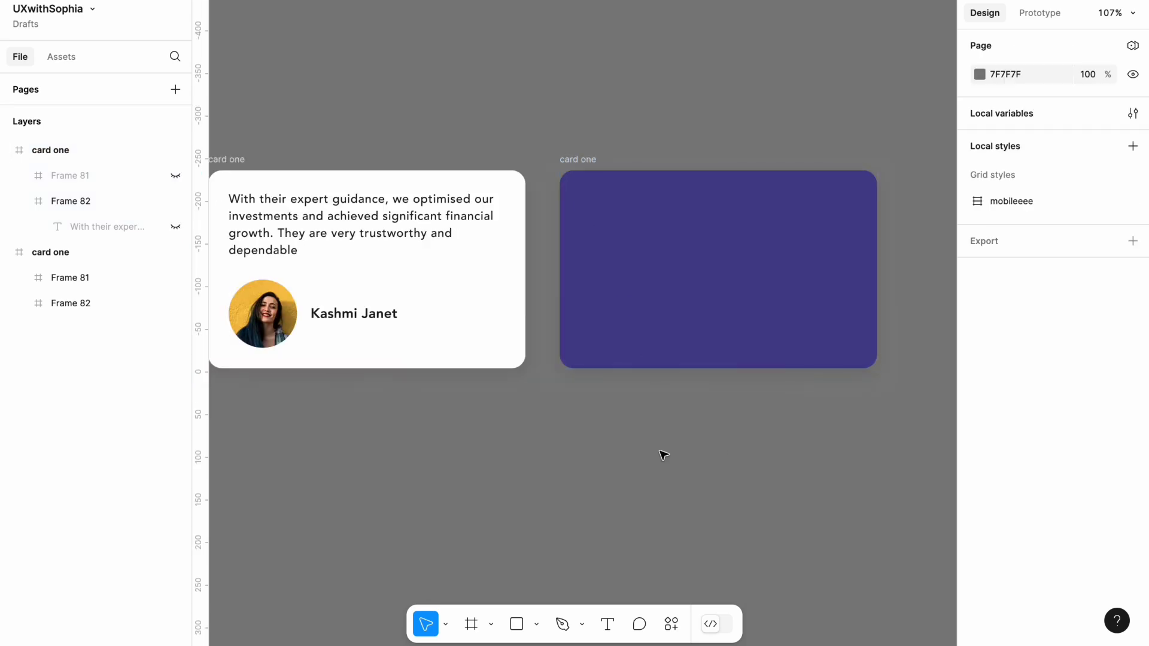
# Paste the copied stars row and place it in the lower middle of the purple card, at about X 90, Y 161
pyautogui.hotkey('ctrl', 'v')
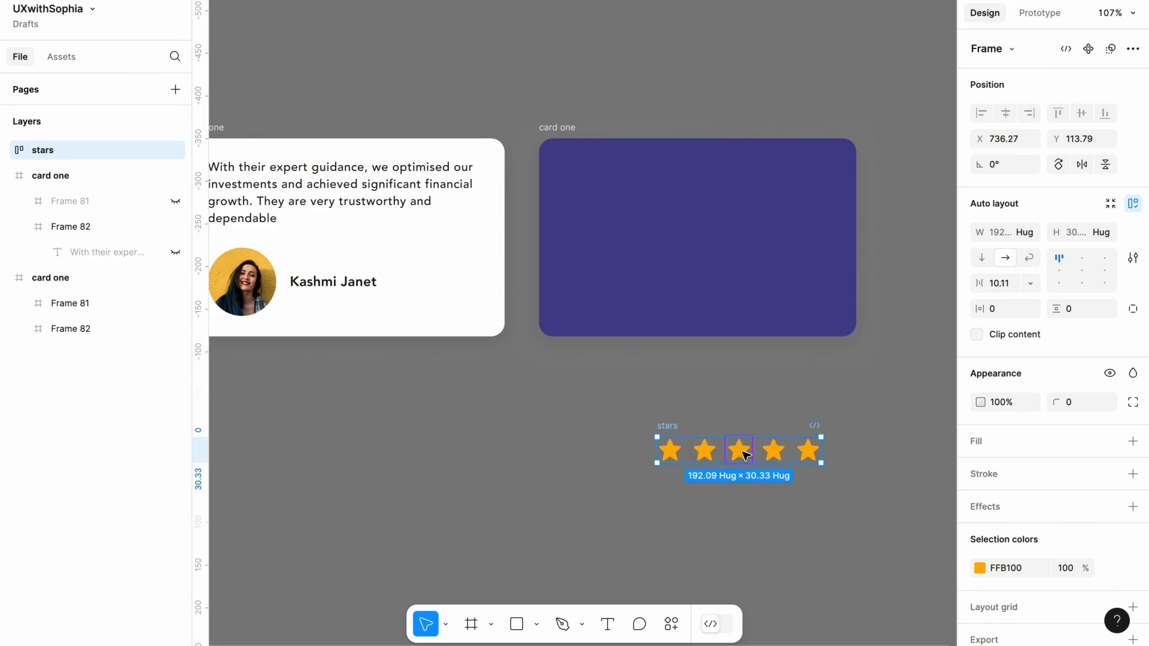
pyautogui.moveTo(745, 455); pyautogui.dragTo(704, 295)
pyautogui.press('Escape')
# Flip the stars row on the purple card horizontally
pyautogui.click(703, 292)
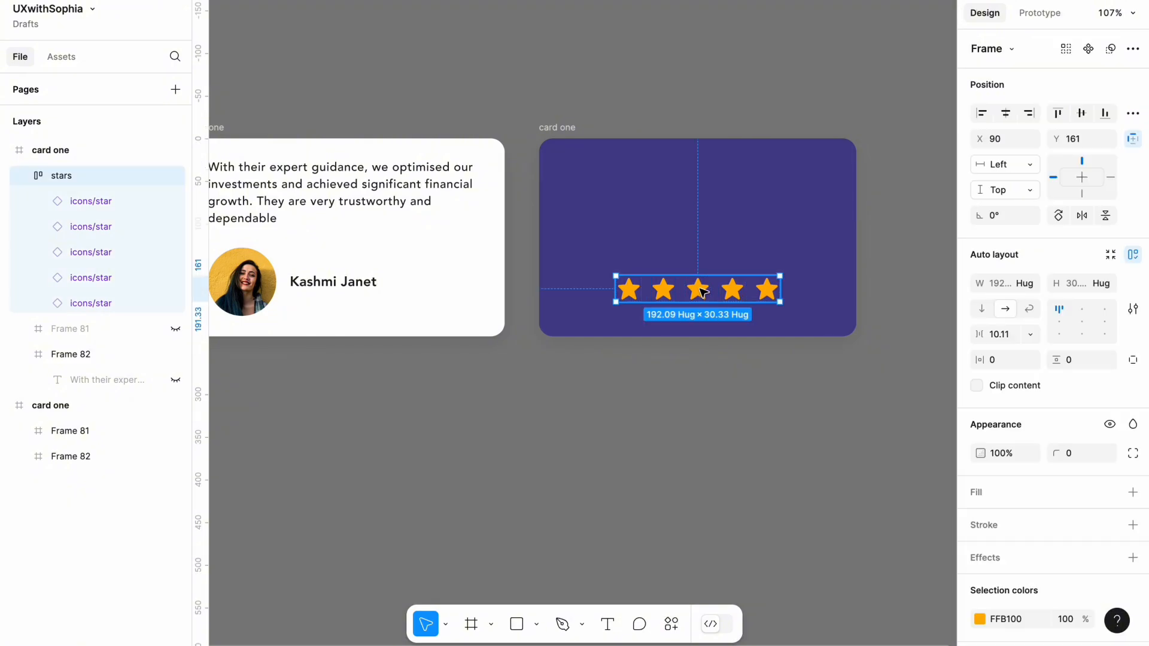
pyautogui.rightClick(700, 288)
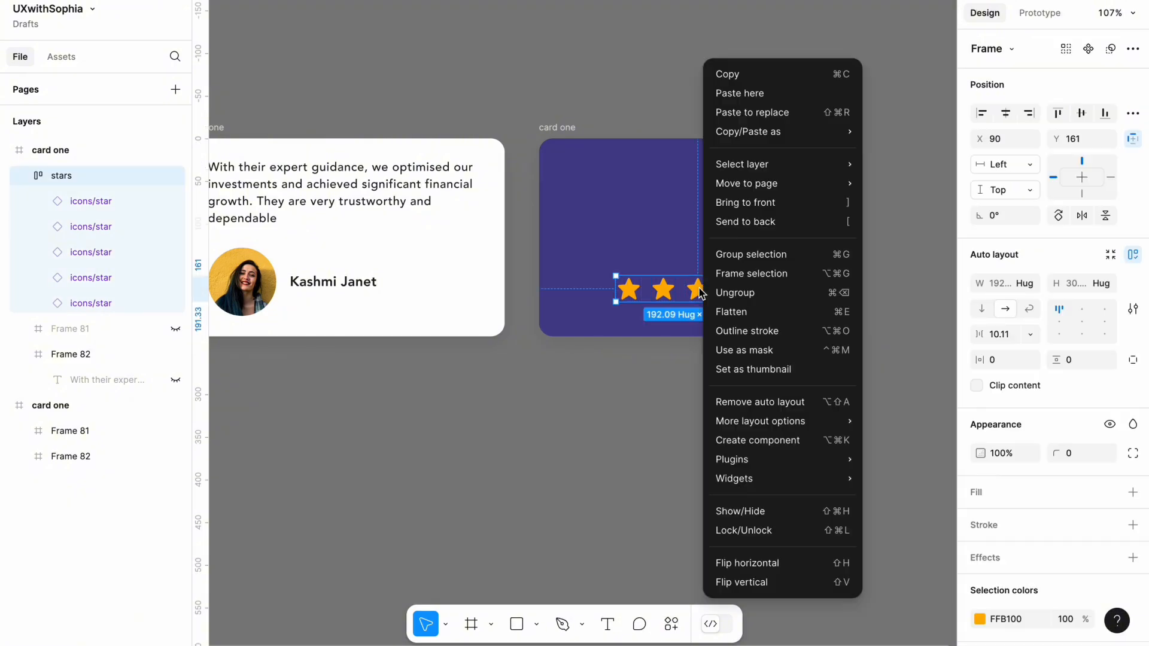
pyautogui.click(730, 563)
# Stack the purple card directly below the white card, aligned with its edges and about 46 px apart
pyautogui.click(605, 201)
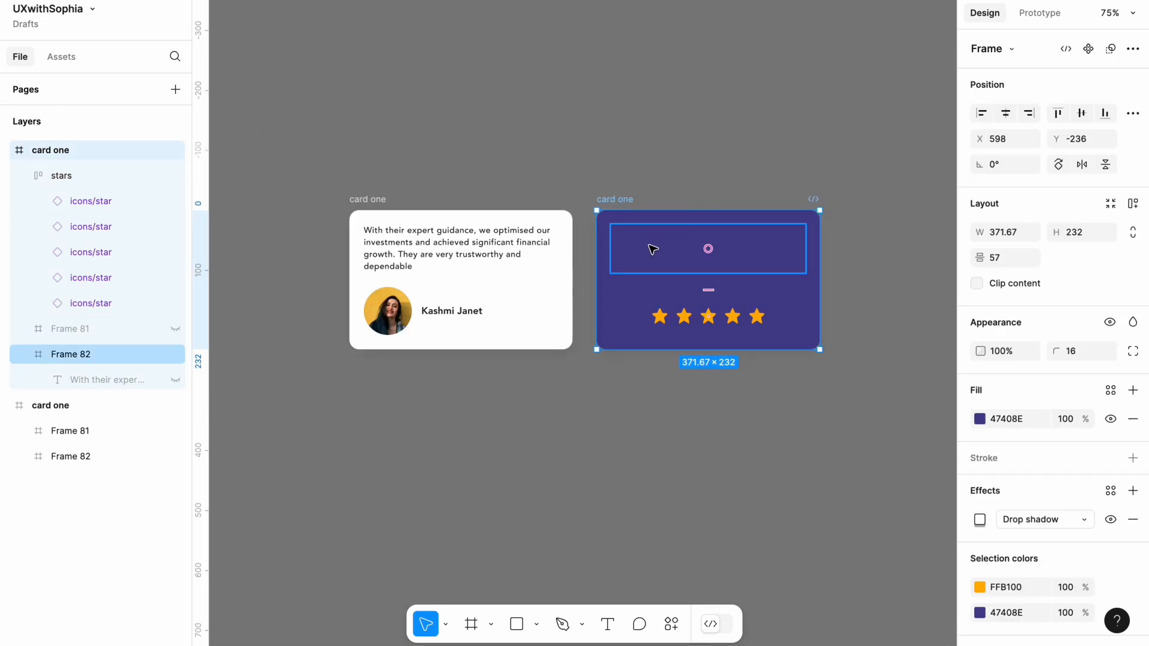
pyautogui.moveTo(652, 249); pyautogui.dragTo(488, 392)
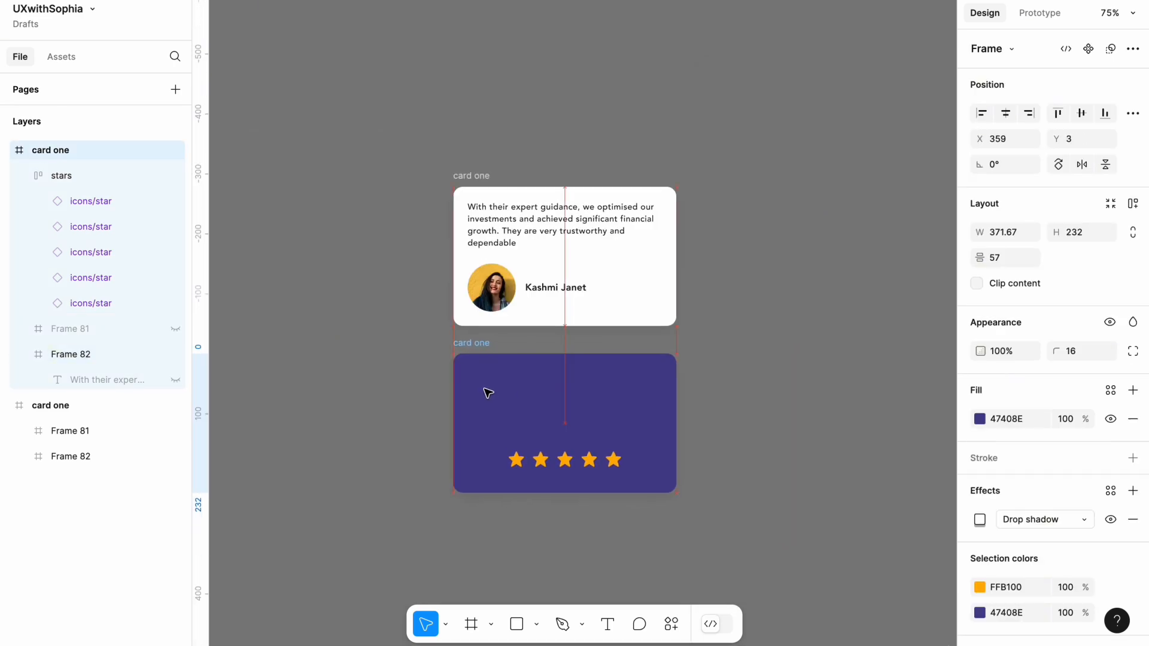
pyautogui.click(367, 495)
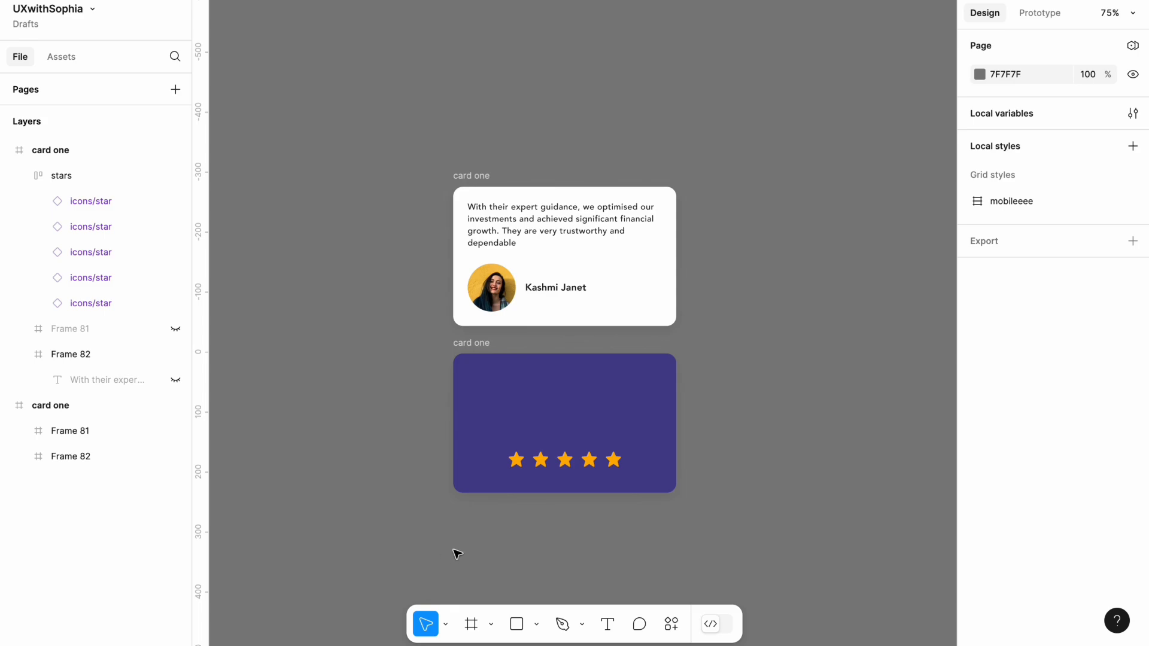
# Combine the white and purple cards into one component set
pyautogui.moveTo(457, 548); pyautogui.dragTo(693, 158)
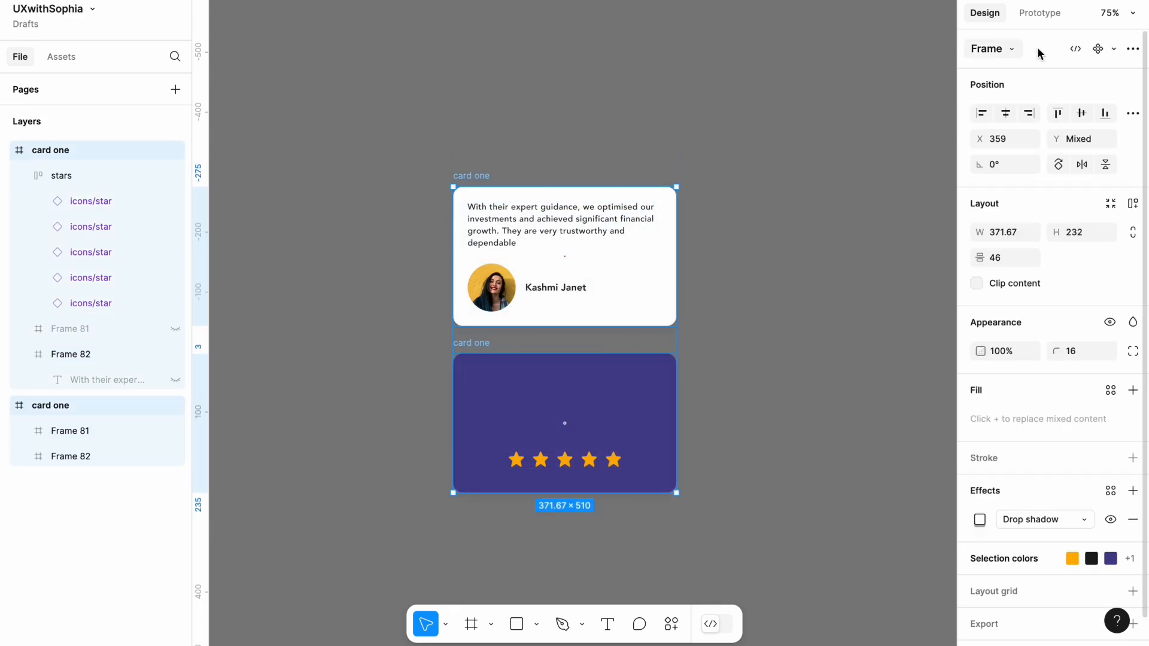
pyautogui.click(1113, 50)
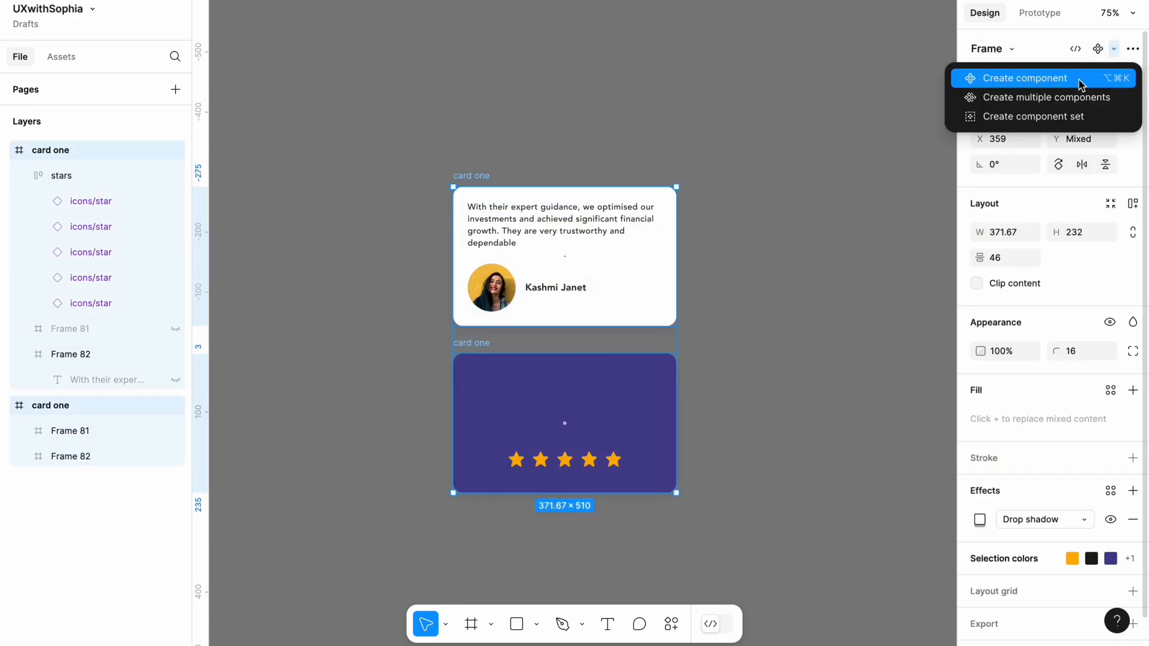
pyautogui.click(1037, 124)
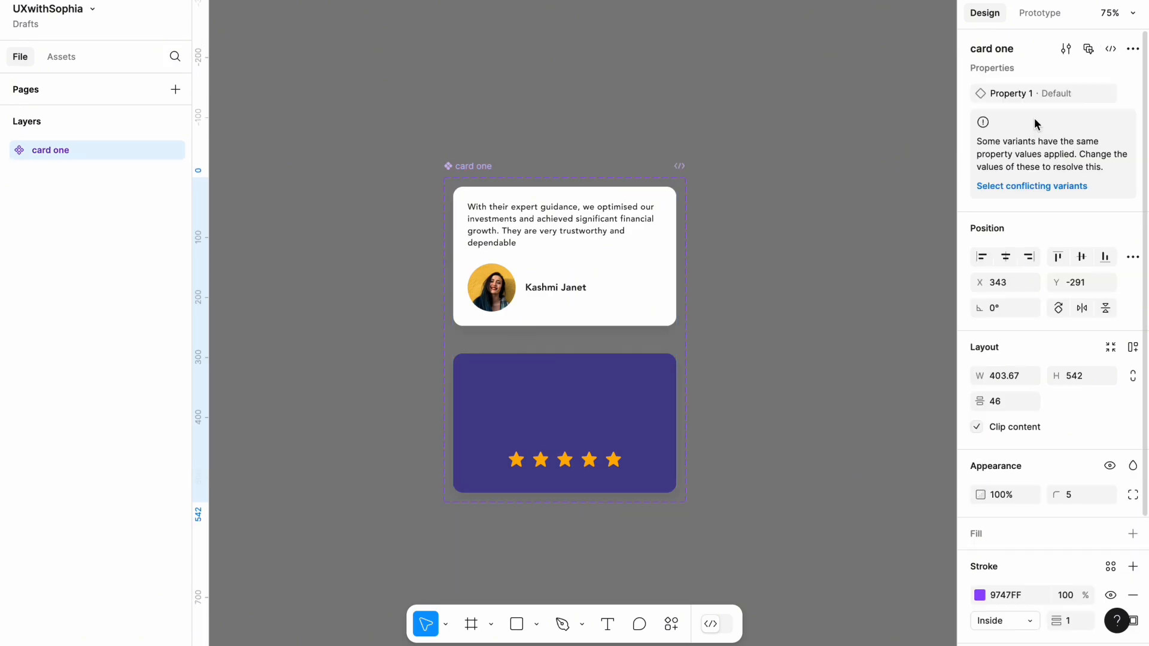
# Set the purple card variant's Property 1 value to "back"
pyautogui.click(616, 258)
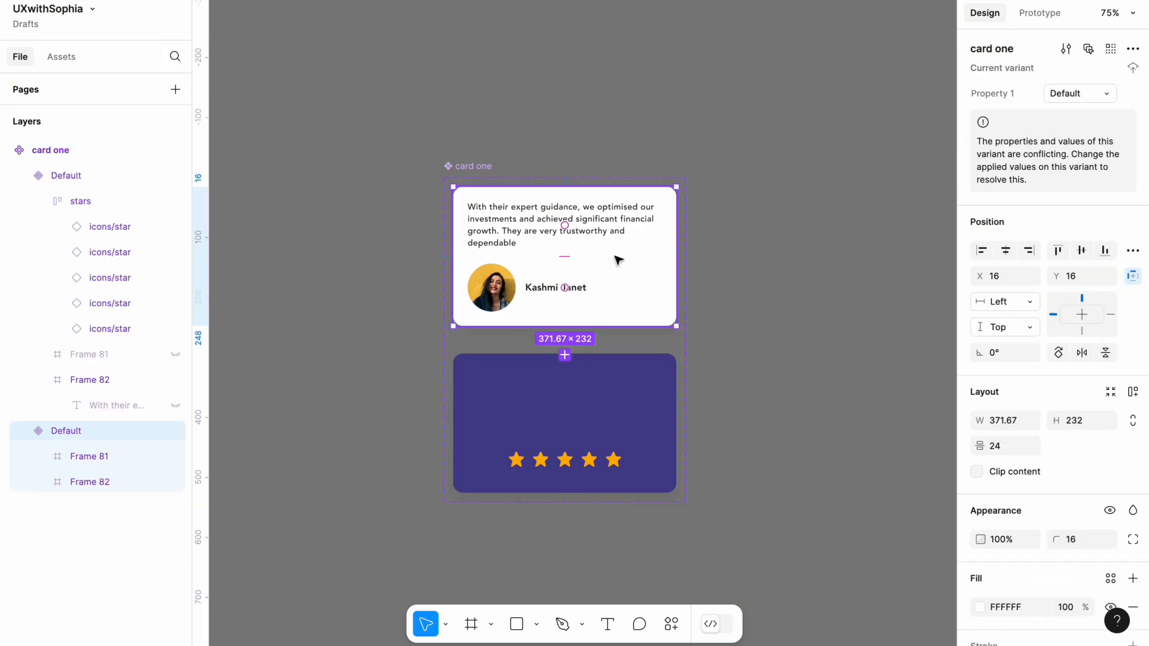
pyautogui.click(604, 387)
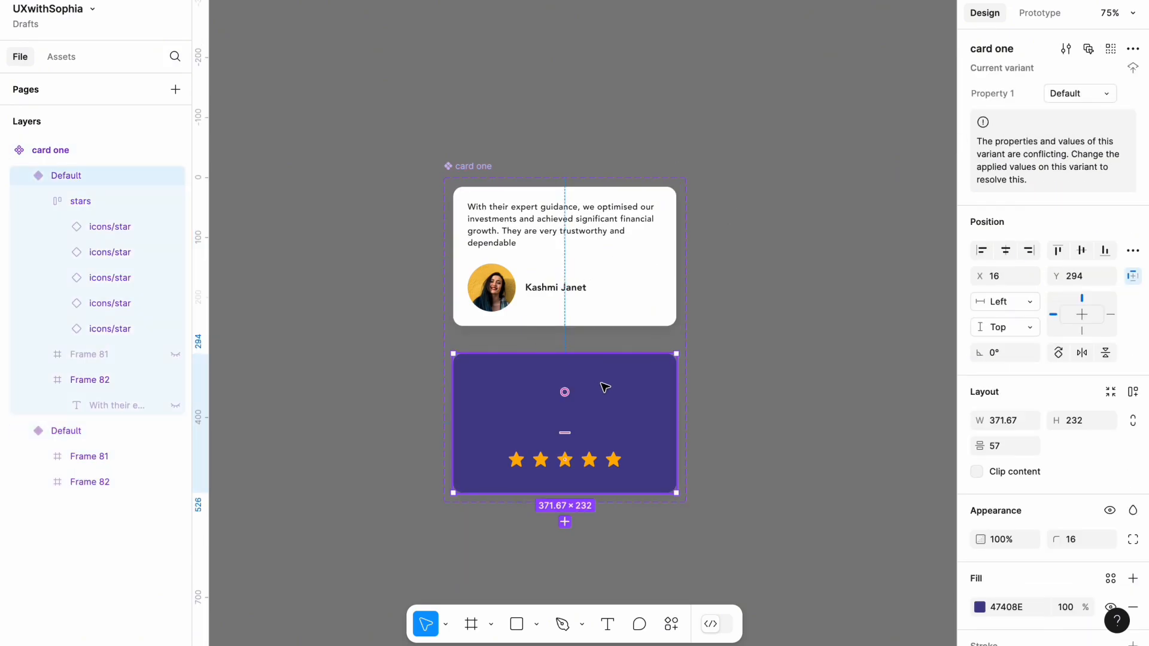
pyautogui.click(1086, 98)
pyautogui.press('BackSpace')
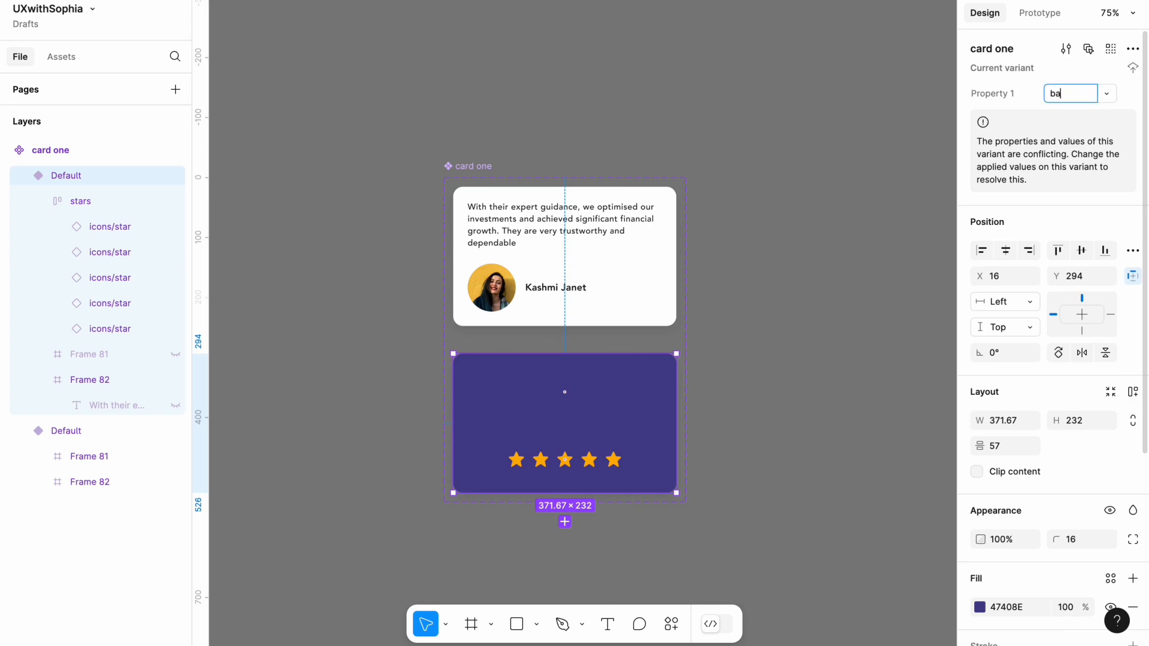
pyautogui.write('back')
pyautogui.click(831, 131)
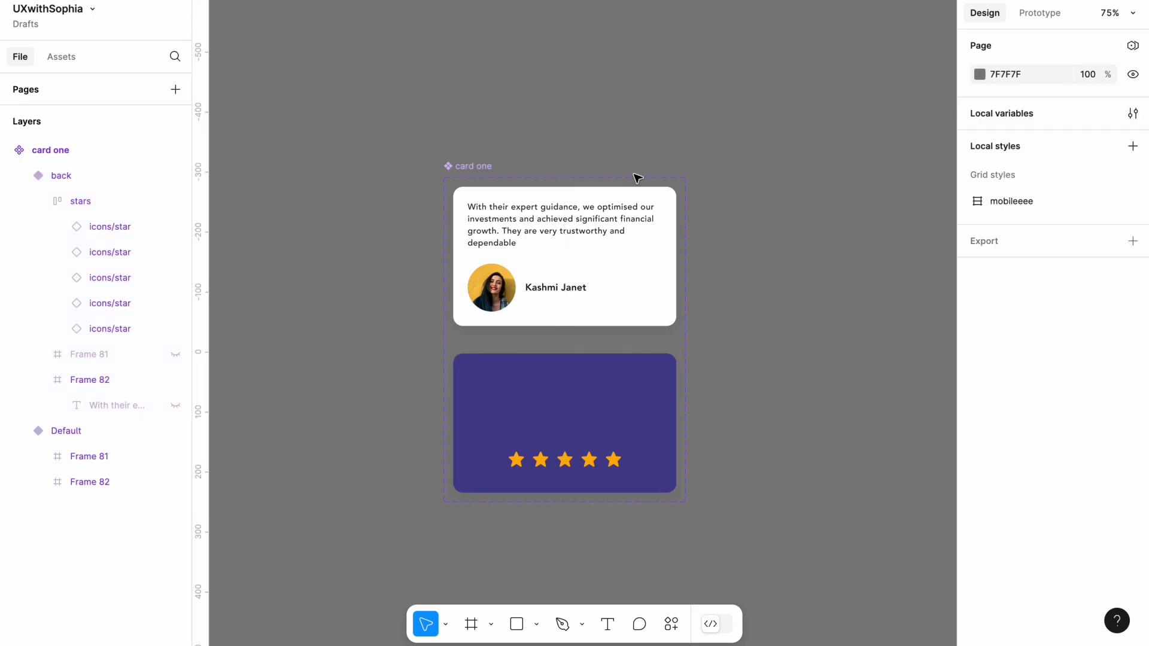
# Create a prototype connection from the white Default variant to the purple back variant
pyautogui.click(1034, 11)
pyautogui.scroll(-2, 666, 227)
pyautogui.hscroll(-2, 666, 227)
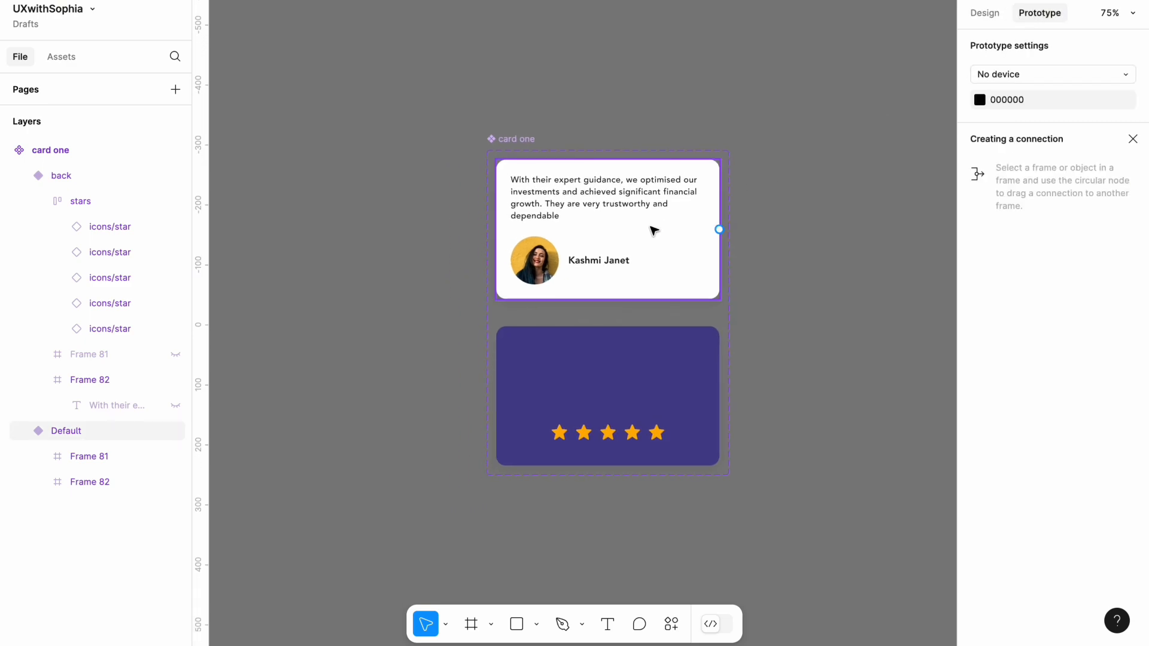
pyautogui.click(652, 232)
pyautogui.moveTo(609, 299)
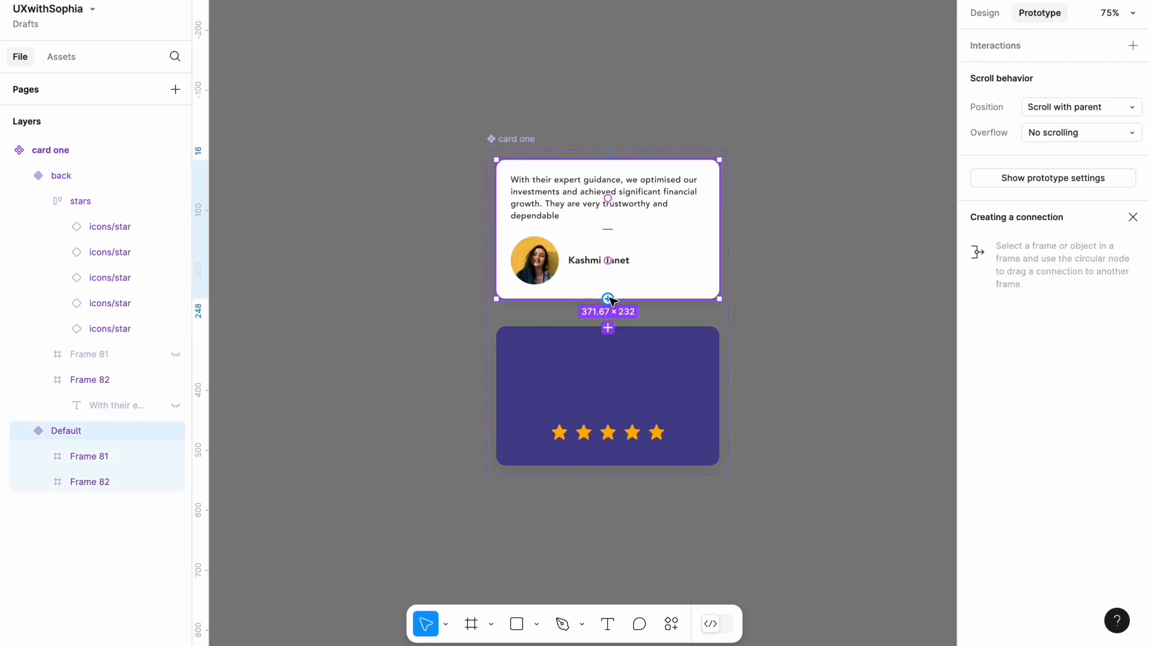
pyautogui.scroll(5, 607, 300)
pyautogui.moveTo(610, 298); pyautogui.dragTo(611, 353)
pyautogui.scroll(-3, 610, 353)
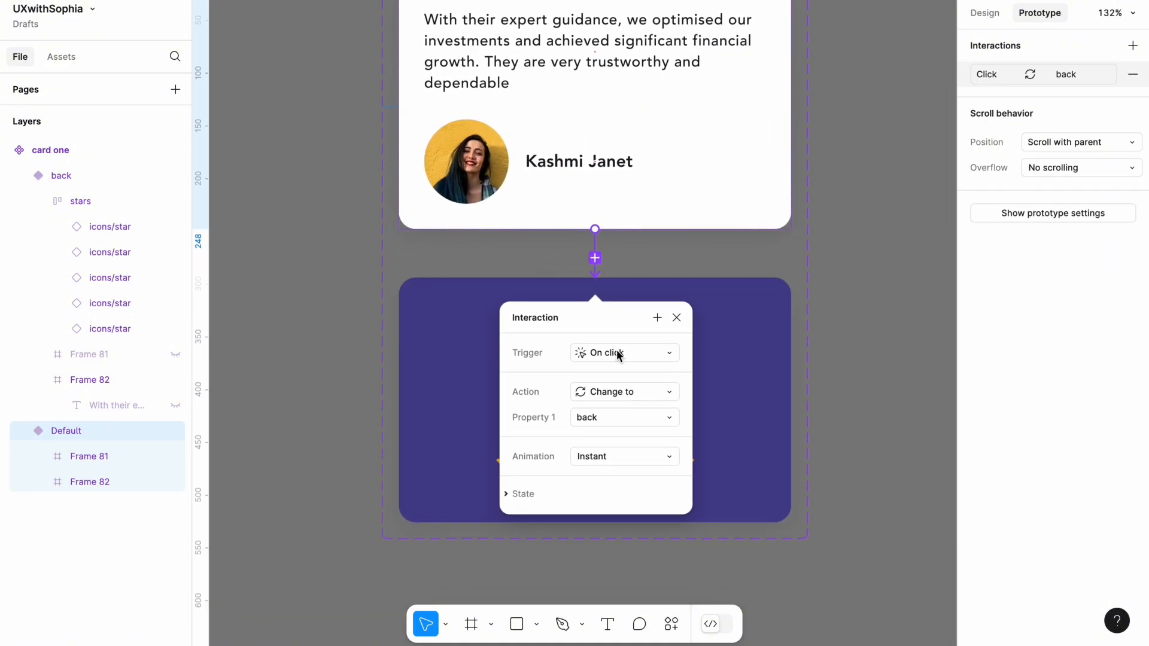
# Set the connection's trigger to Mouse enter and its animation to Smart animate
pyautogui.click(616, 354)
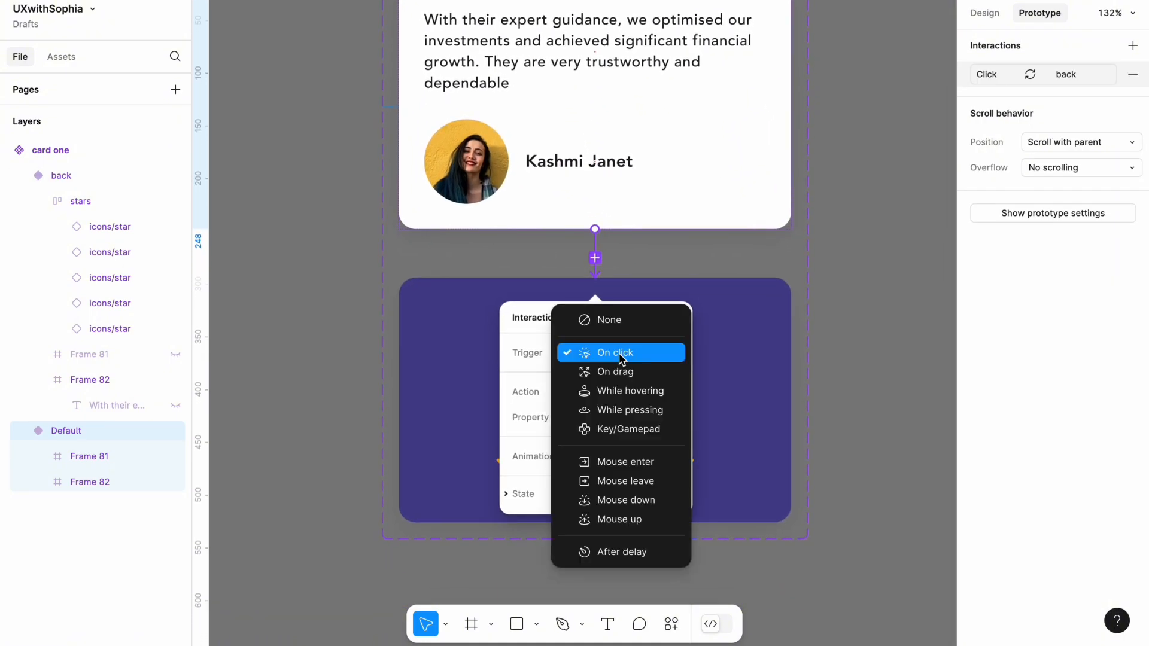
pyautogui.click(627, 462)
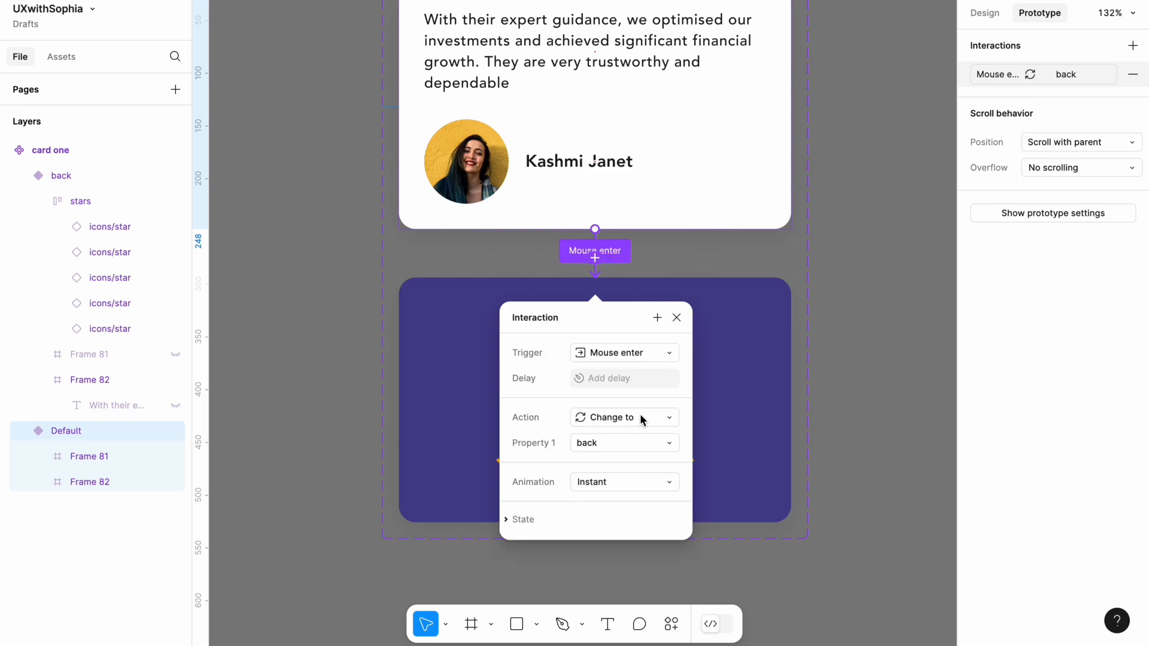
pyautogui.click(640, 482)
pyautogui.click(646, 518)
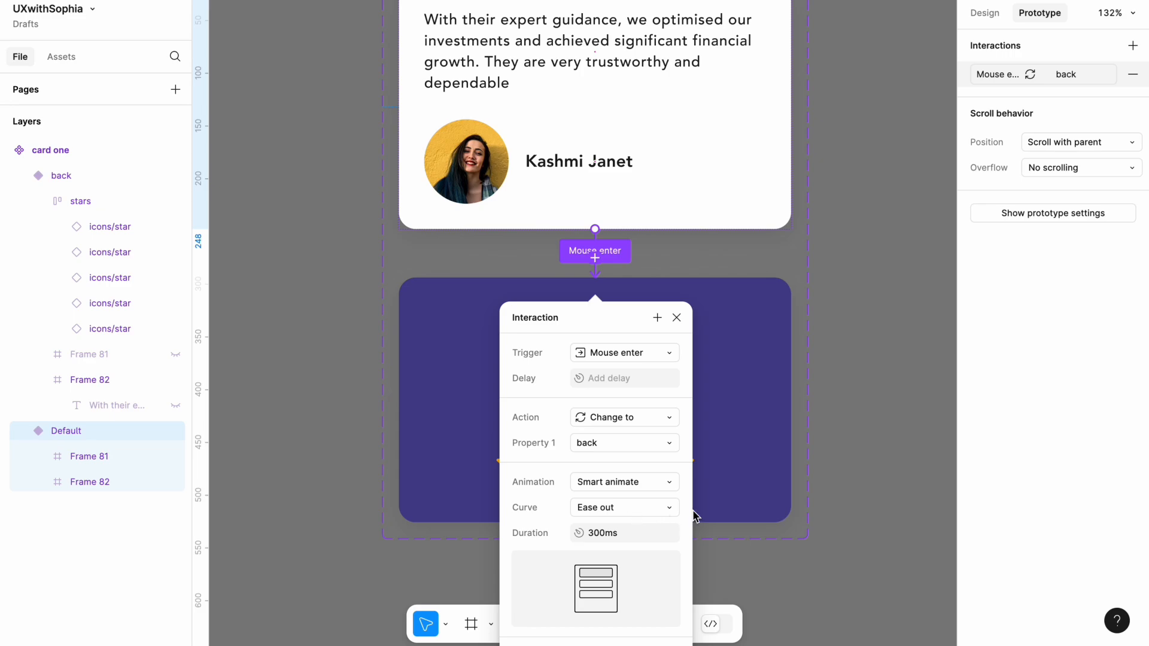
# Connect the purple back variant to the white Default variant with a Mouse leave trigger
pyautogui.click(759, 445)
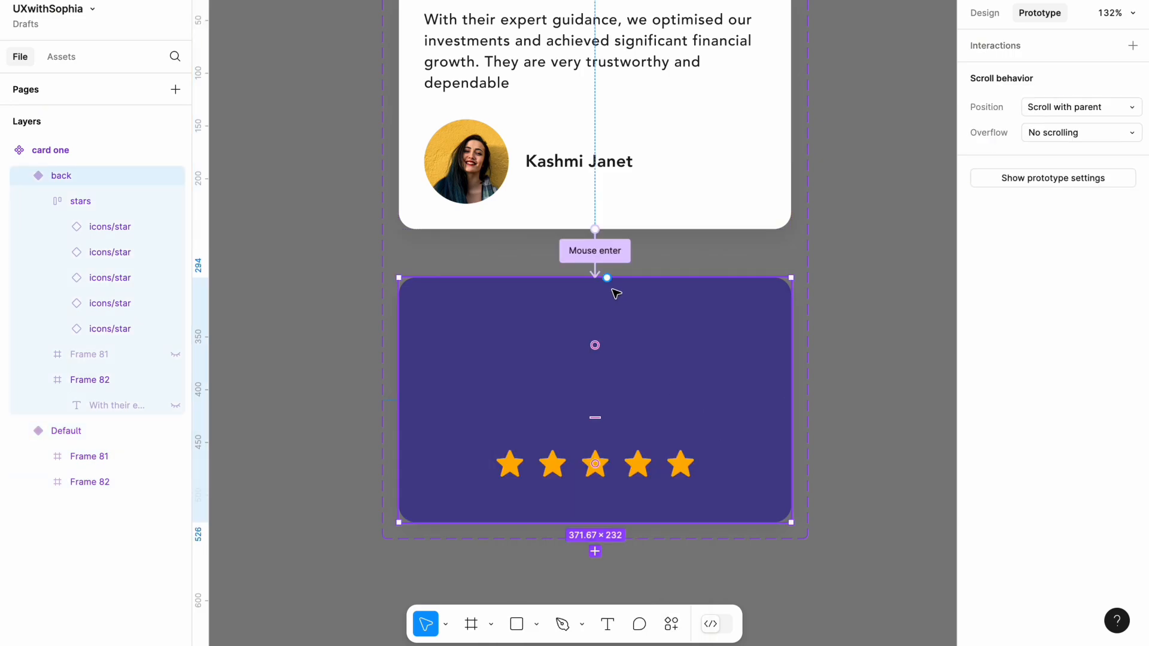
pyautogui.moveTo(606, 279); pyautogui.dragTo(628, 226)
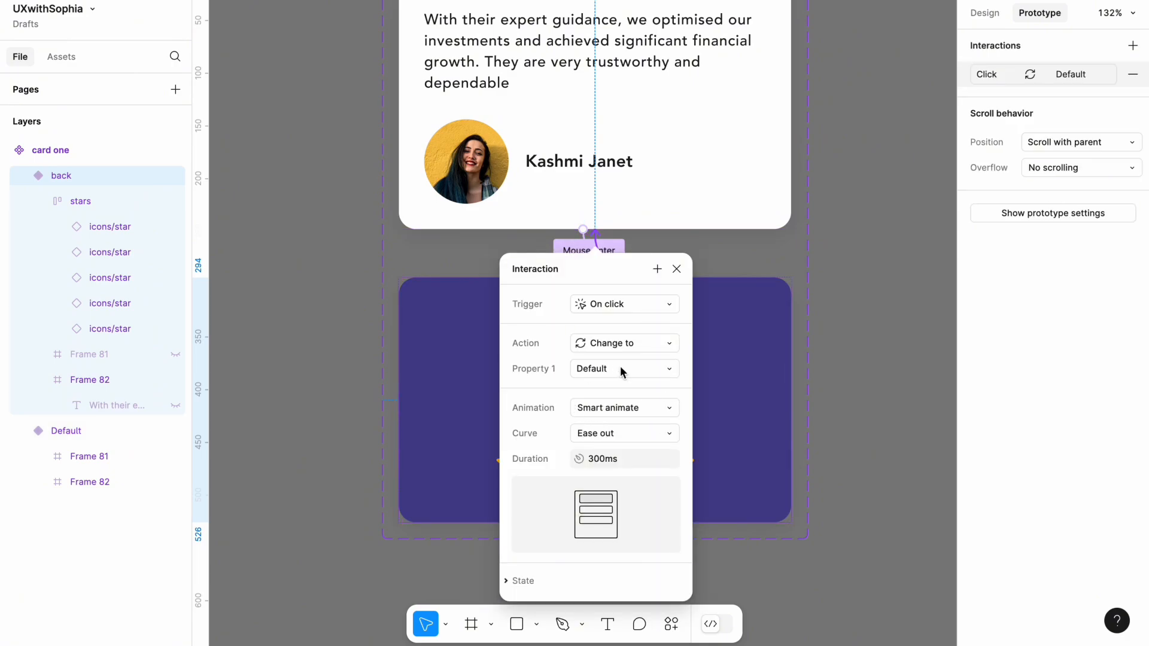
pyautogui.click(638, 307)
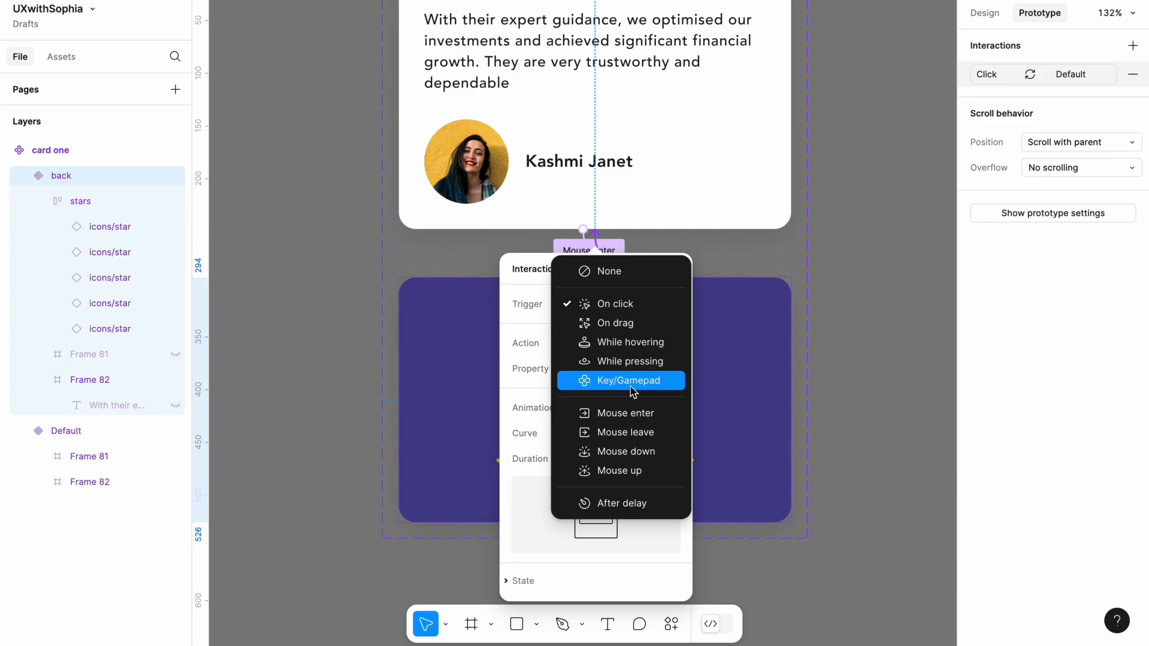
pyautogui.click(642, 437)
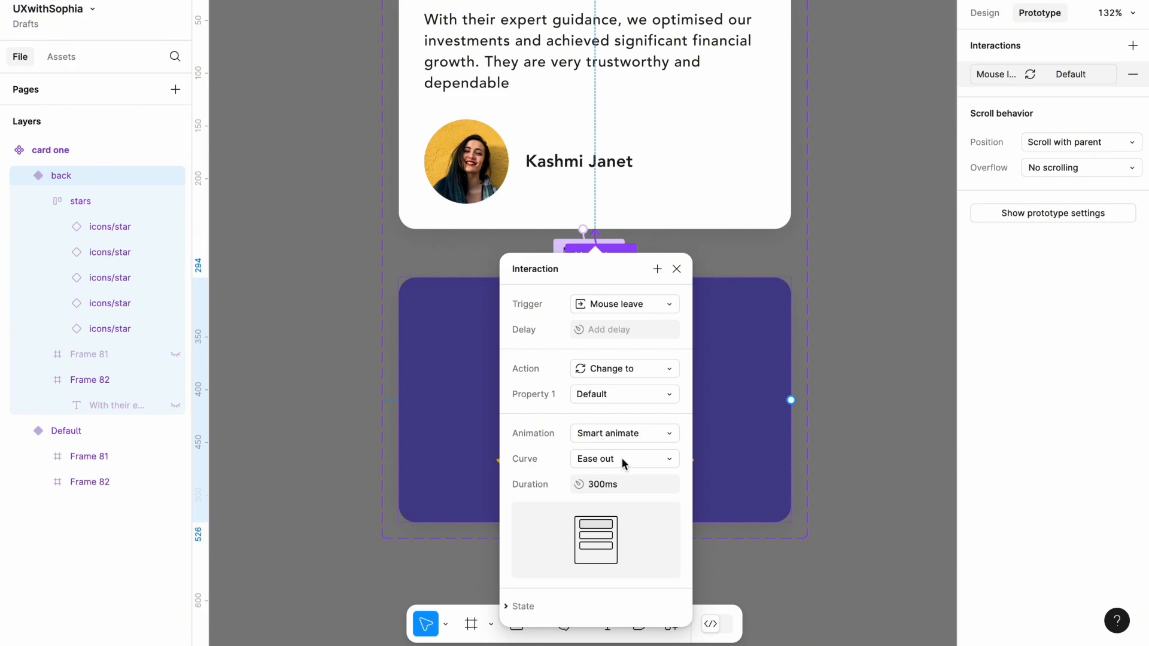
pyautogui.click(840, 281)
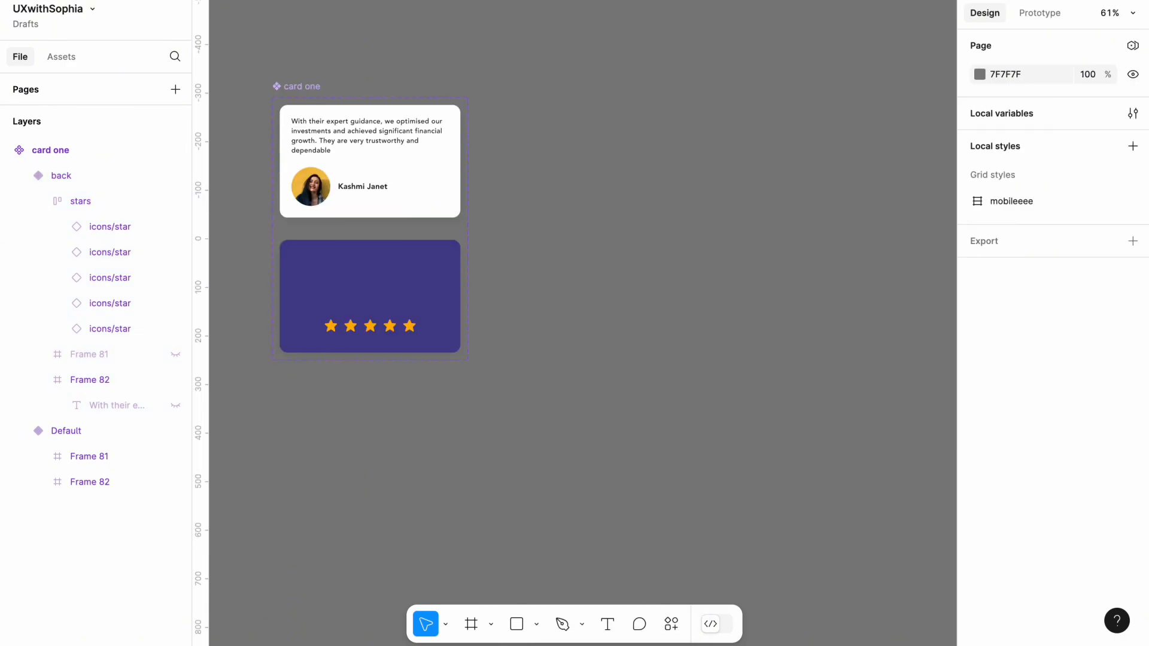
# Copy the white Default variant and paste it in place of the first testimonial card in the "Trusted by industry leaders" section
pyautogui.rightClick(653, 131)
pyautogui.click(685, 143)
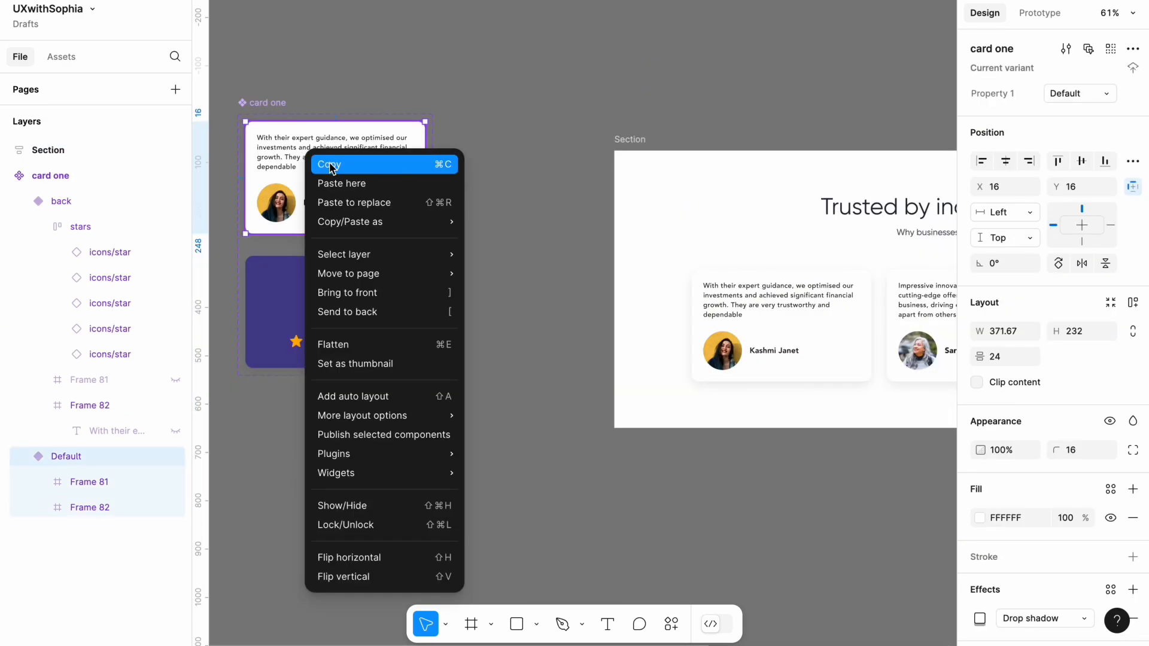
pyautogui.click(330, 167)
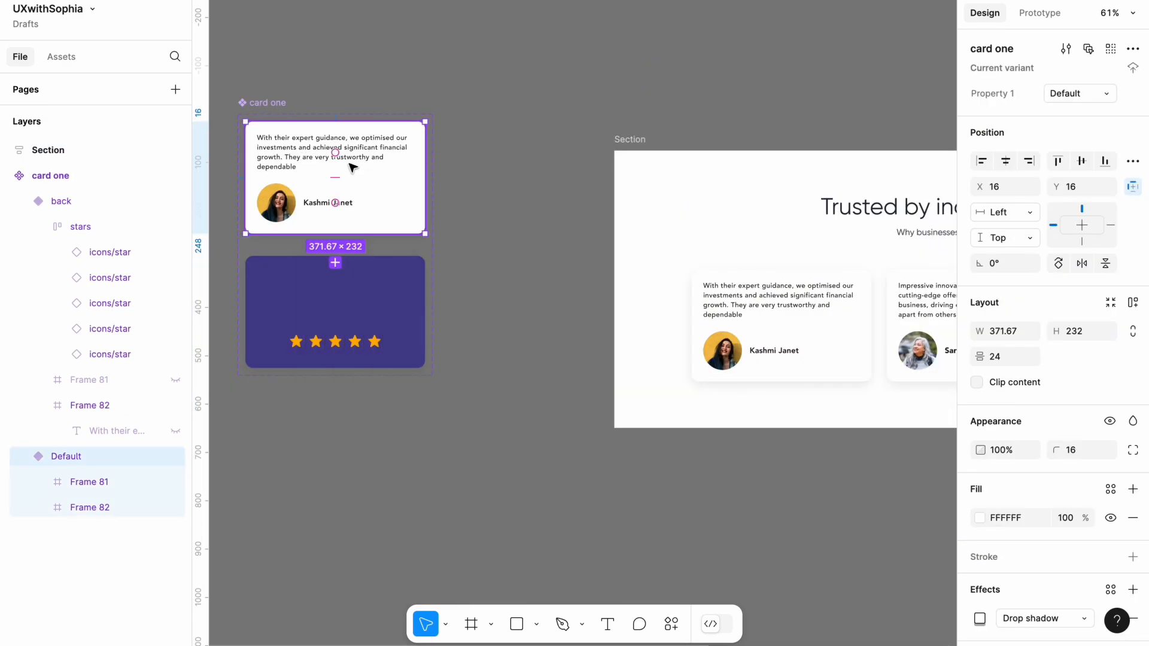
pyautogui.click(500, 187)
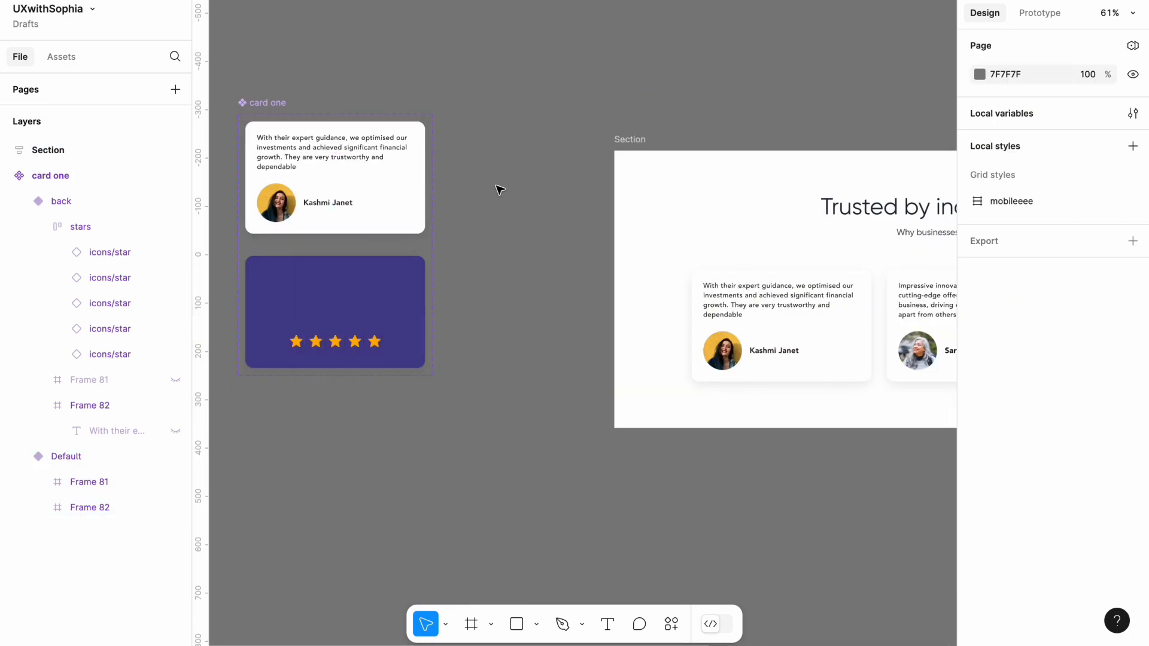
pyautogui.hscroll(5, 500, 188)
pyautogui.scroll(-2, 500, 189)
pyautogui.hscroll(2, 501, 189)
pyautogui.scroll(-1, 500, 188)
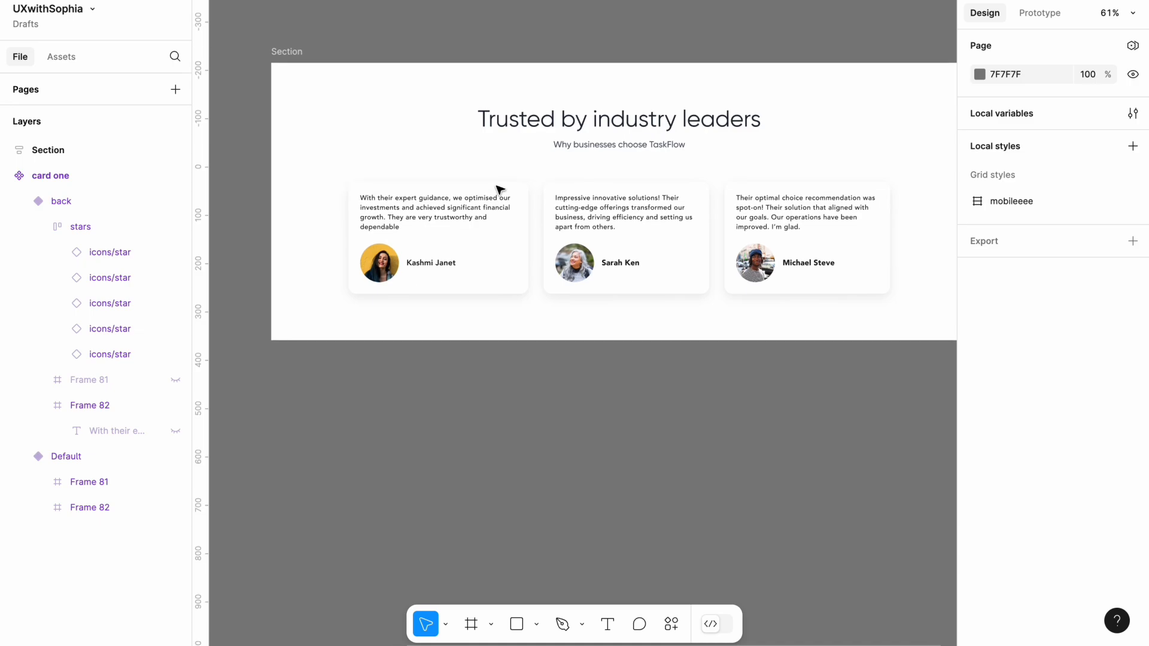
pyautogui.click(470, 228)
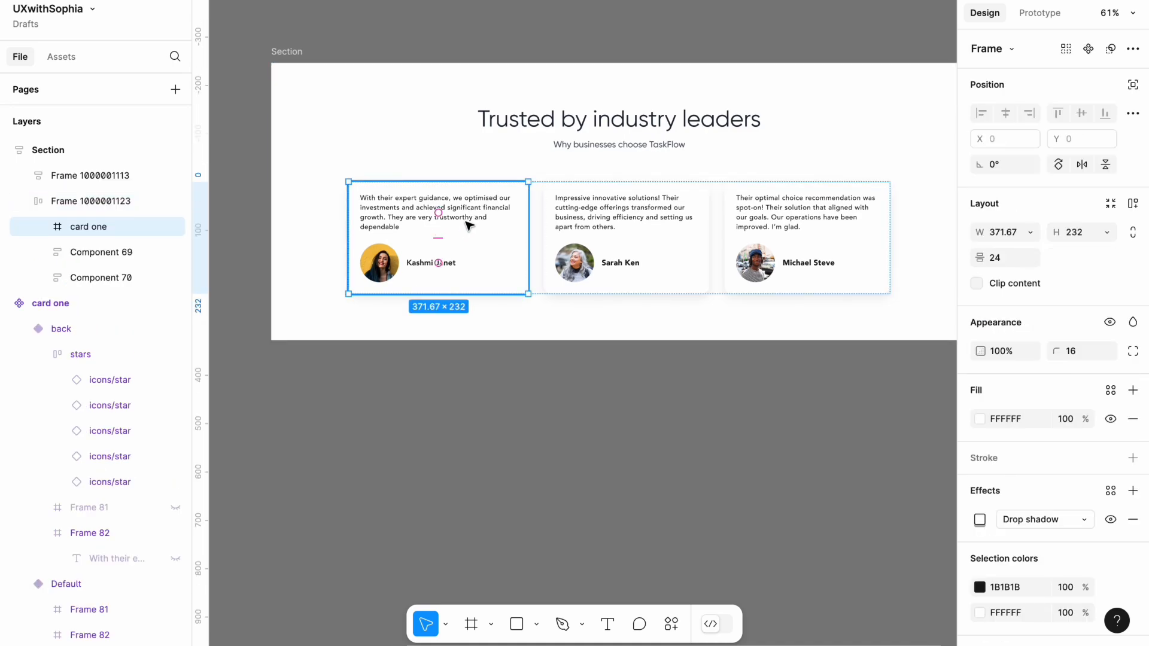
pyautogui.rightClick(466, 218)
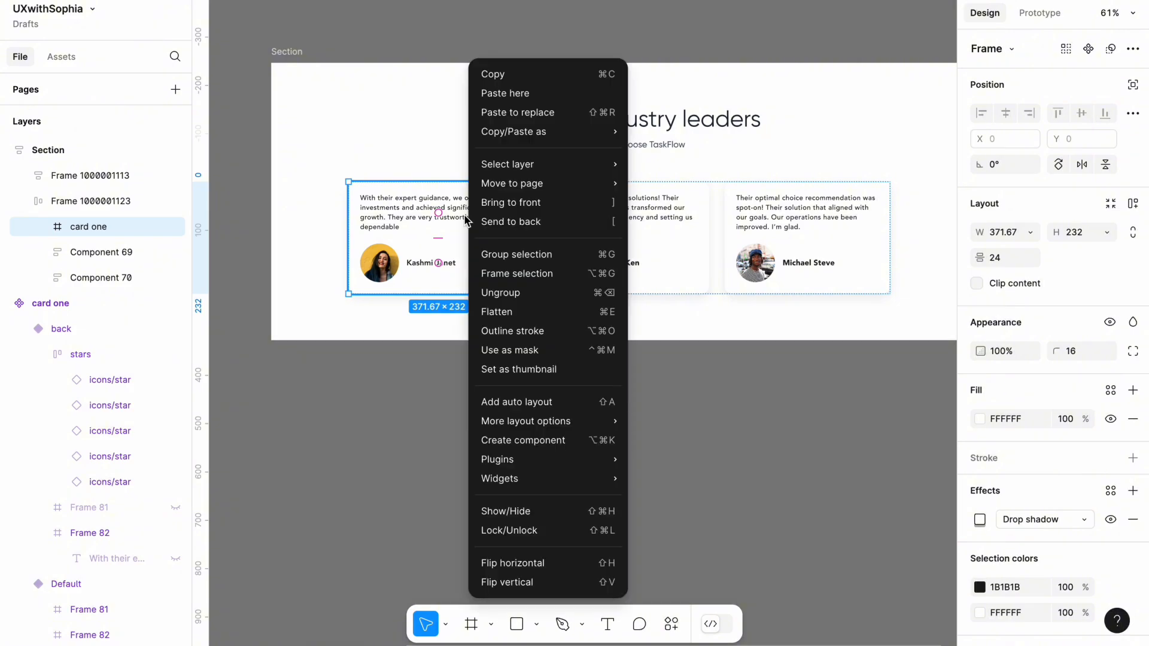
pyautogui.click(521, 115)
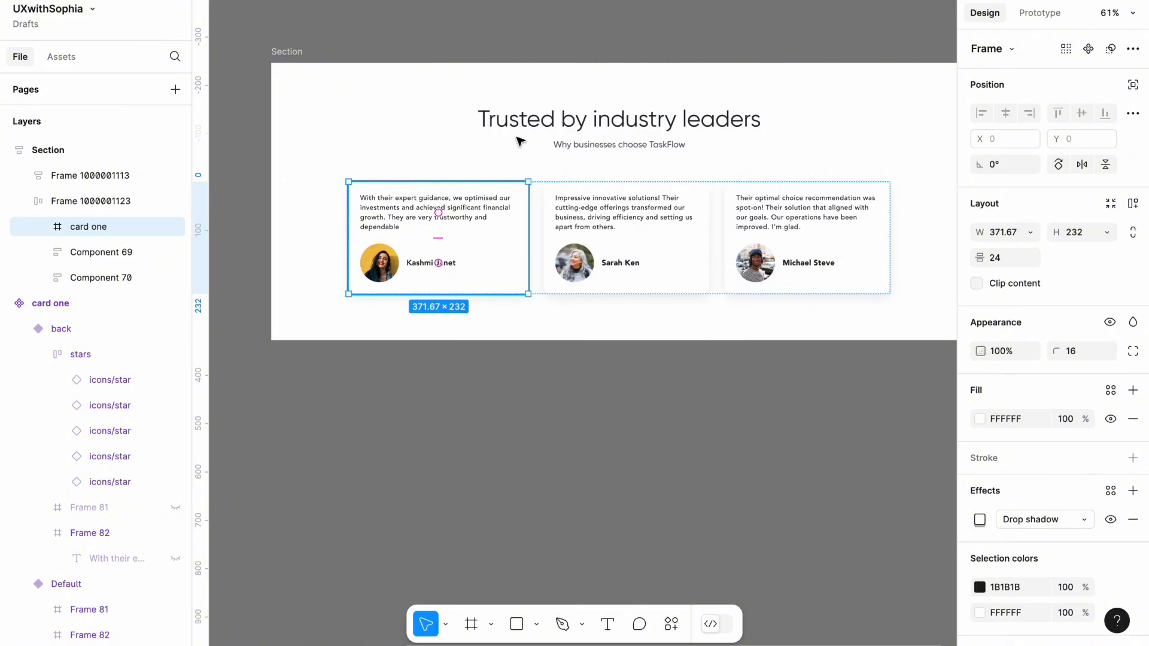
pyautogui.click(520, 373)
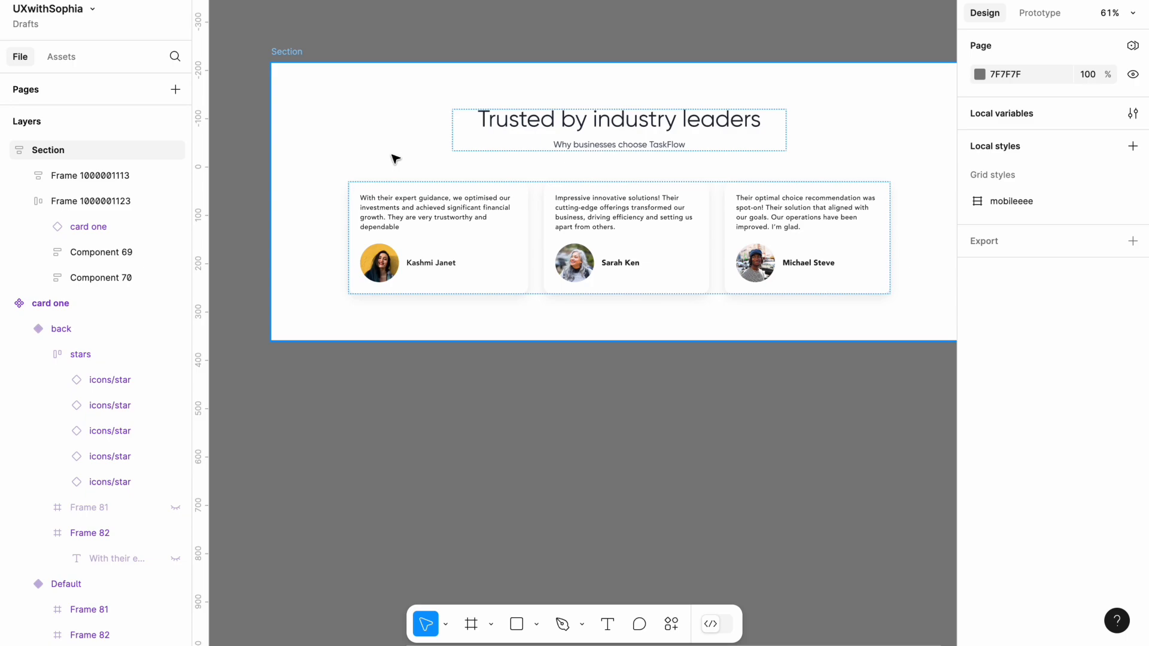
# Preview the testimonial section as a prototype and test the hover interaction on its first card
pyautogui.click(418, 241)
pyautogui.click(420, 241)
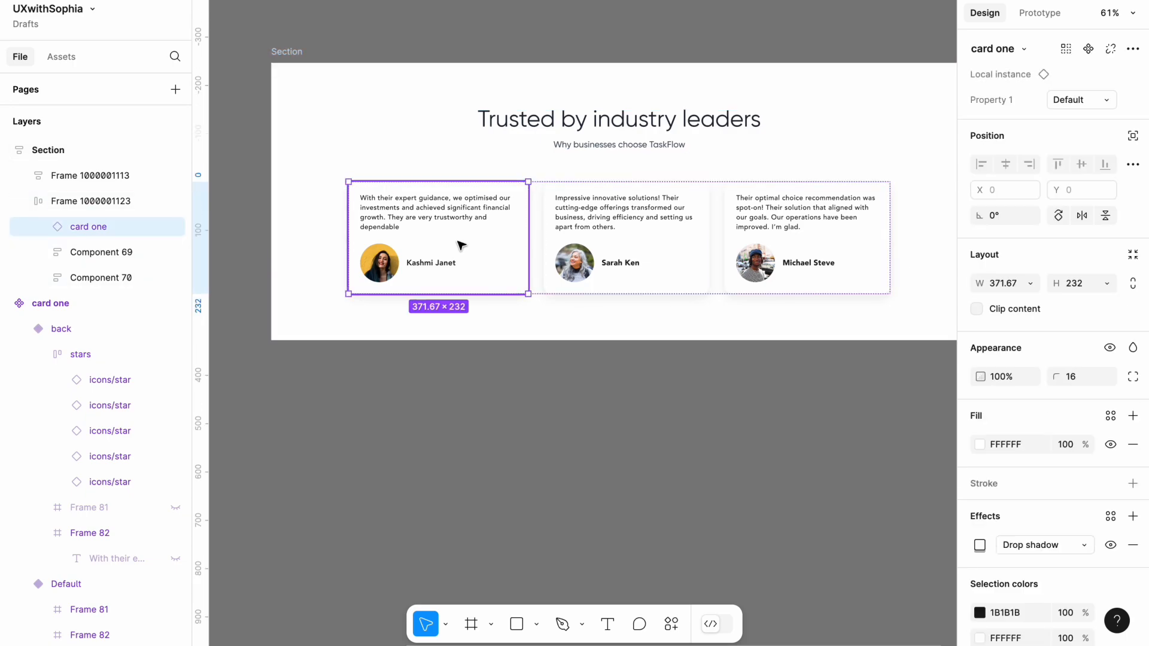
pyautogui.click(449, 373)
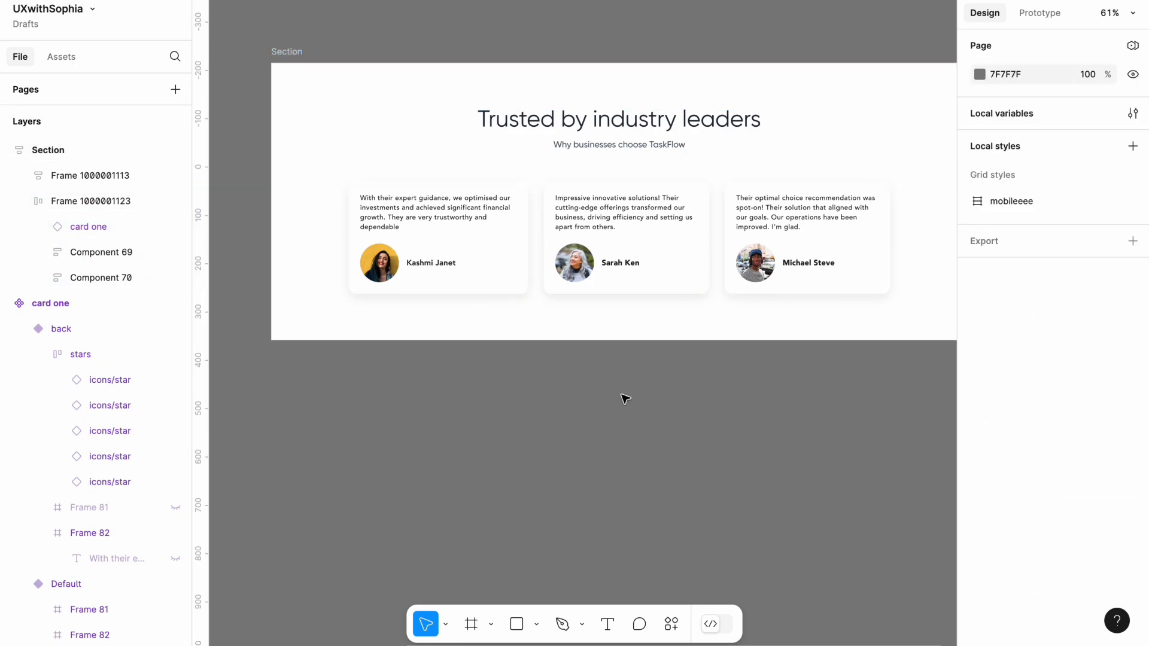
pyautogui.click(294, 52)
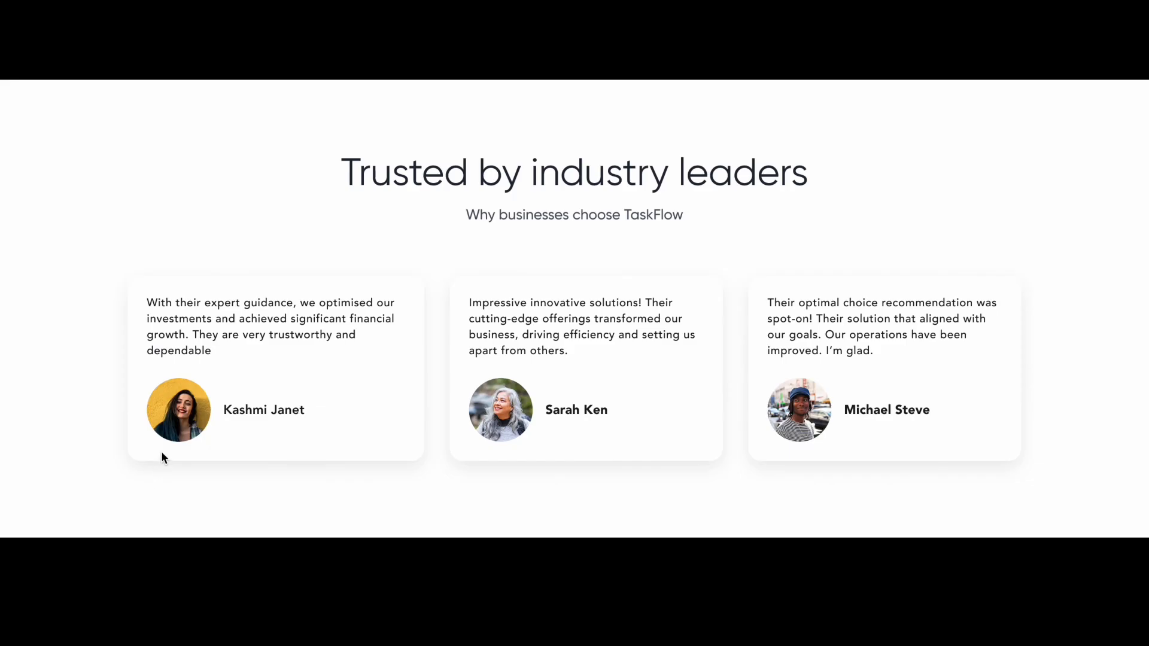
pyautogui.moveTo(207, 391)
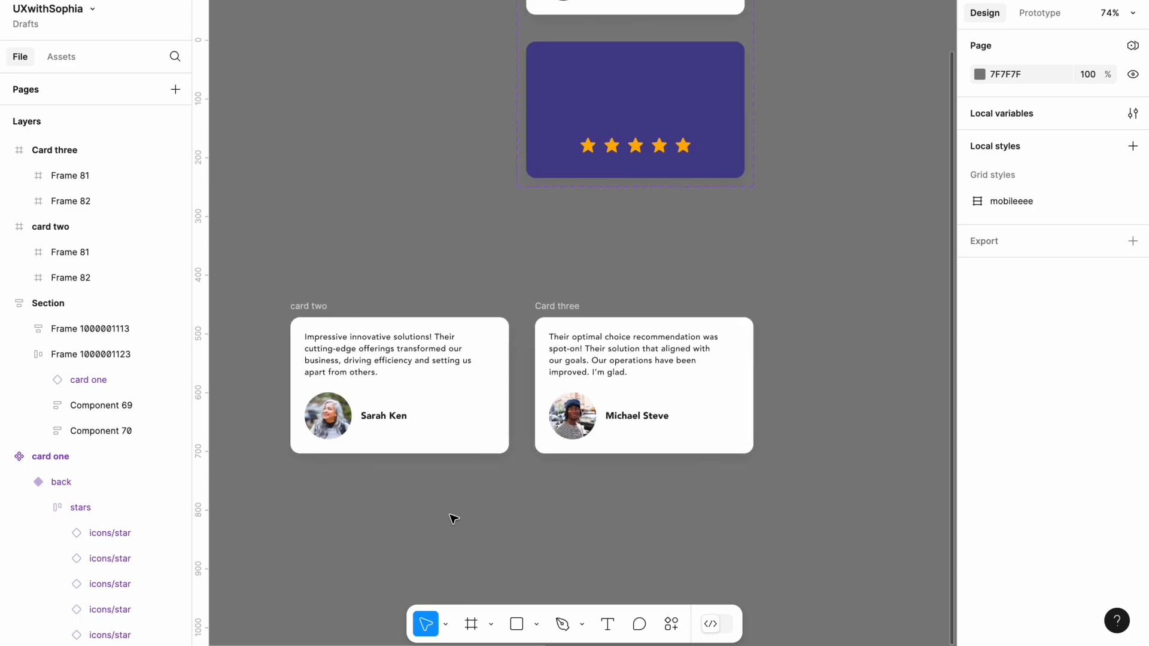
# Move the Card three and card two frames up so both sit at Y 441
pyautogui.click(595, 352)
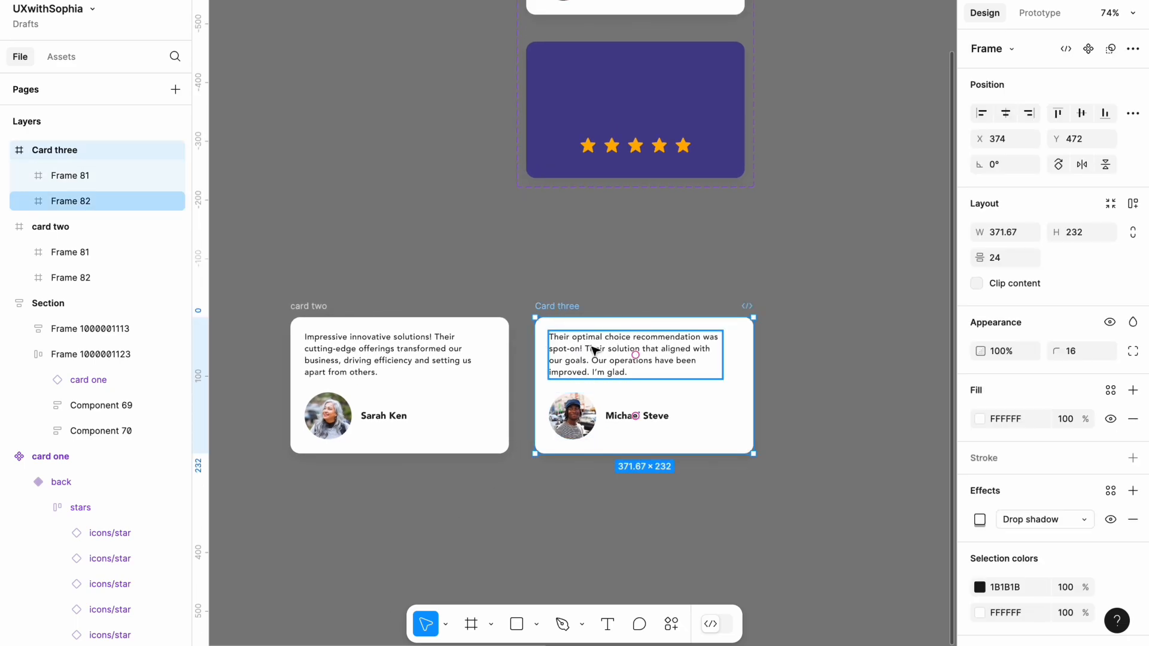
pyautogui.moveTo(592, 347); pyautogui.dragTo(593, 329)
pyautogui.click(312, 306)
pyautogui.moveTo(345, 349); pyautogui.dragTo(345, 331)
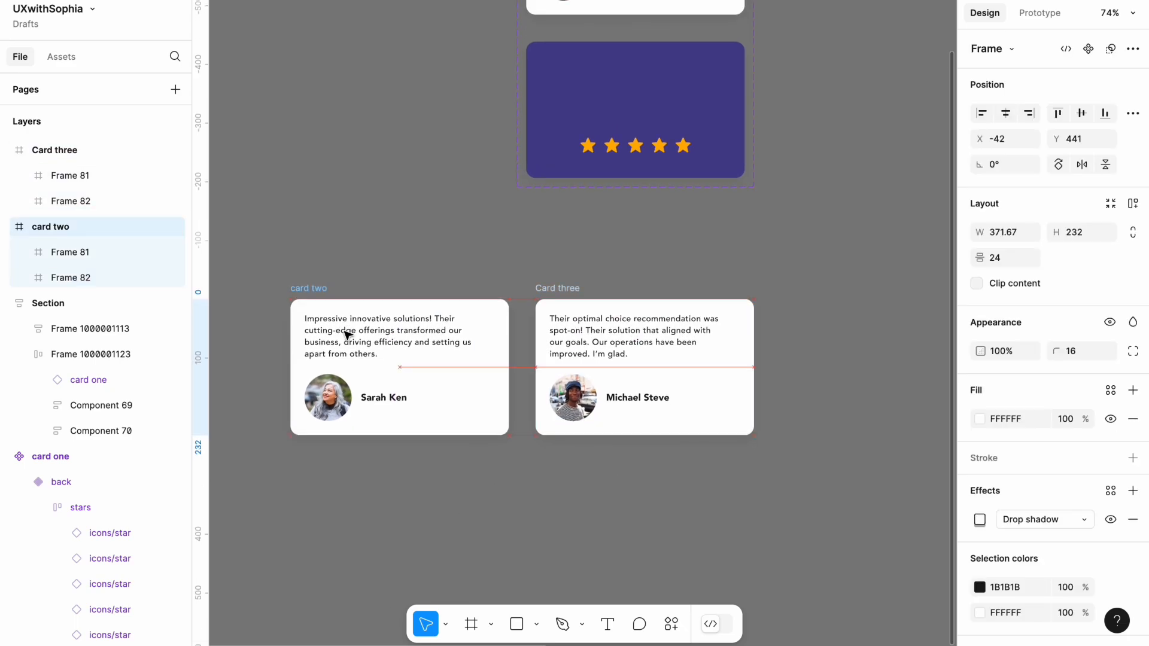
pyautogui.click(379, 269)
# Paste a copy of the purple back variant below card two and Card three and detach it from its component
pyautogui.scroll(-3, 381, 273)
pyautogui.scroll(1, 380, 272)
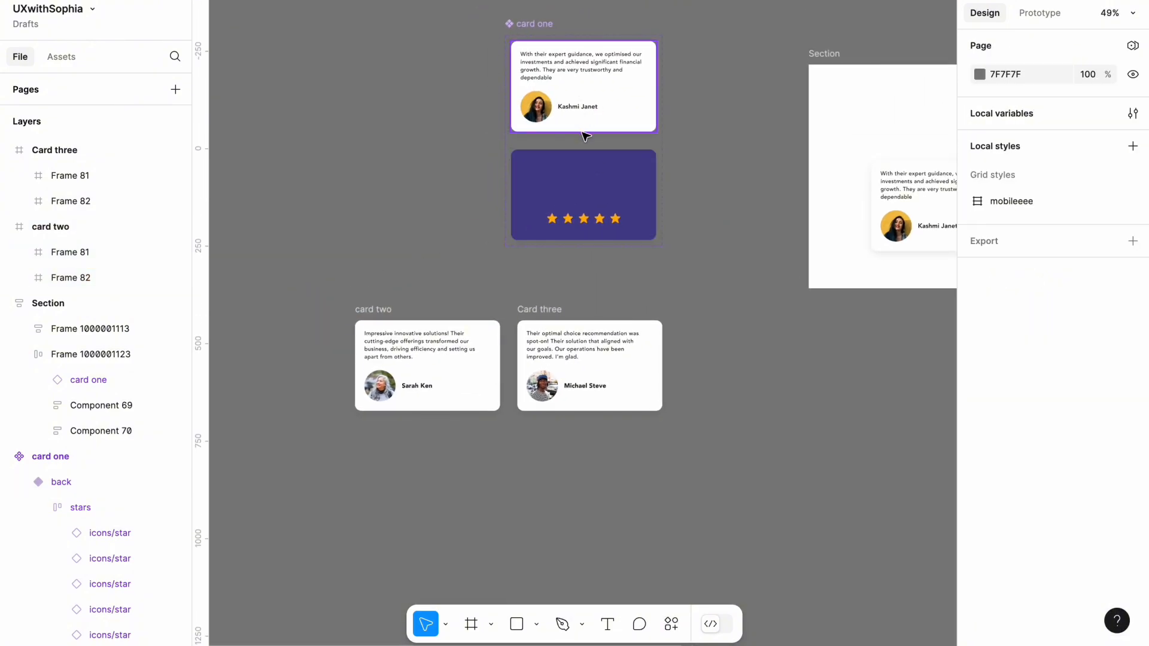
pyautogui.click(571, 189)
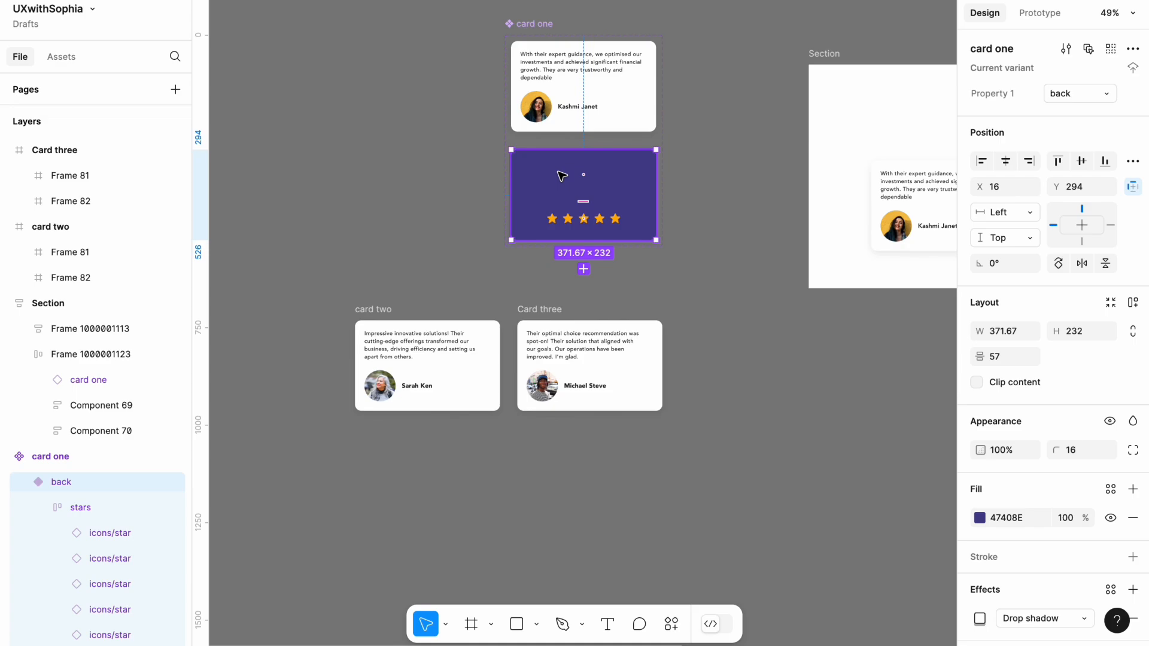
pyautogui.rightClick(560, 175)
pyautogui.click(586, 170)
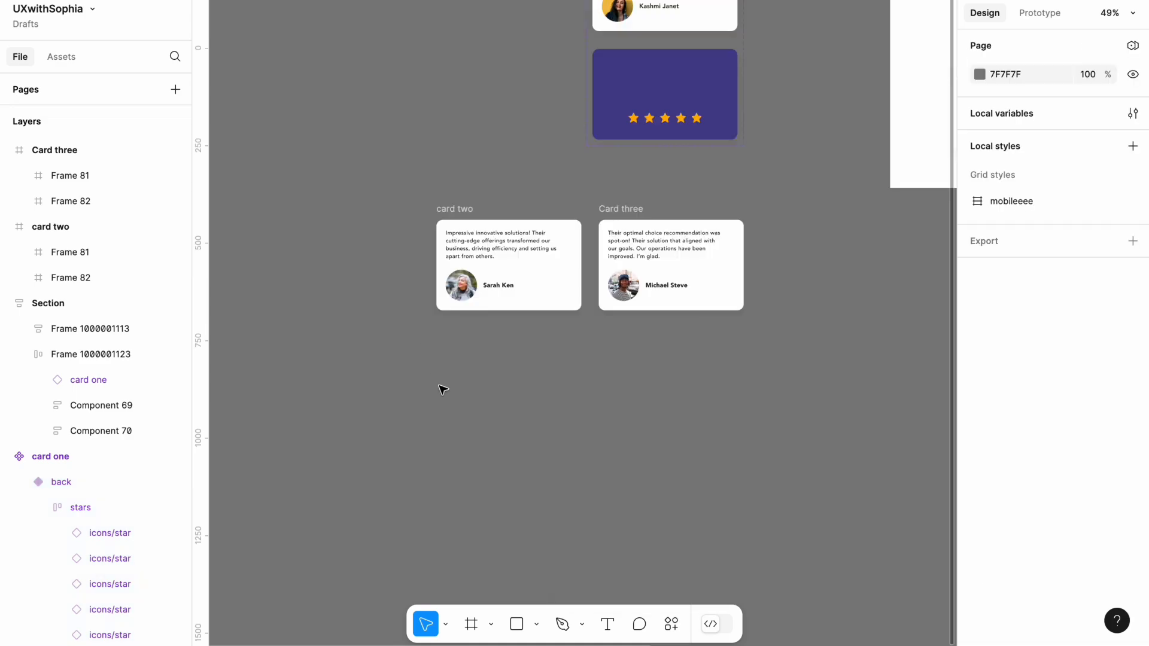
pyautogui.keyDown('ctrl'); pyautogui.scroll(5, 441, 346); pyautogui.keyUp('ctrl')
pyautogui.rightClick(440, 343)
pyautogui.click(472, 352)
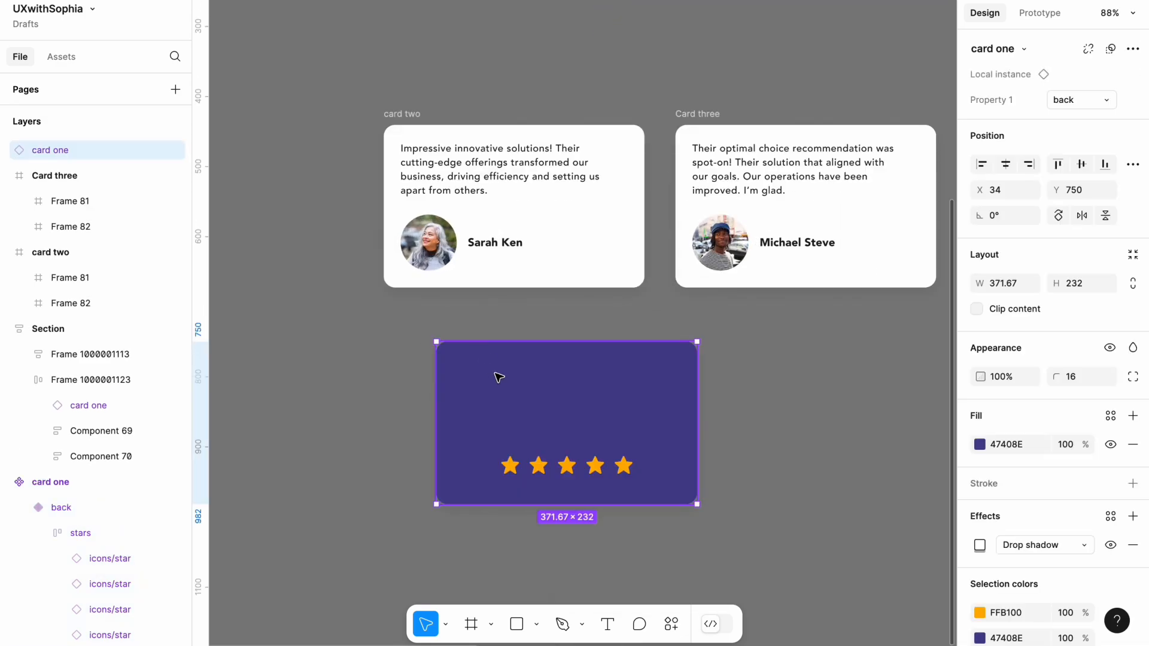
pyautogui.rightClick(504, 376)
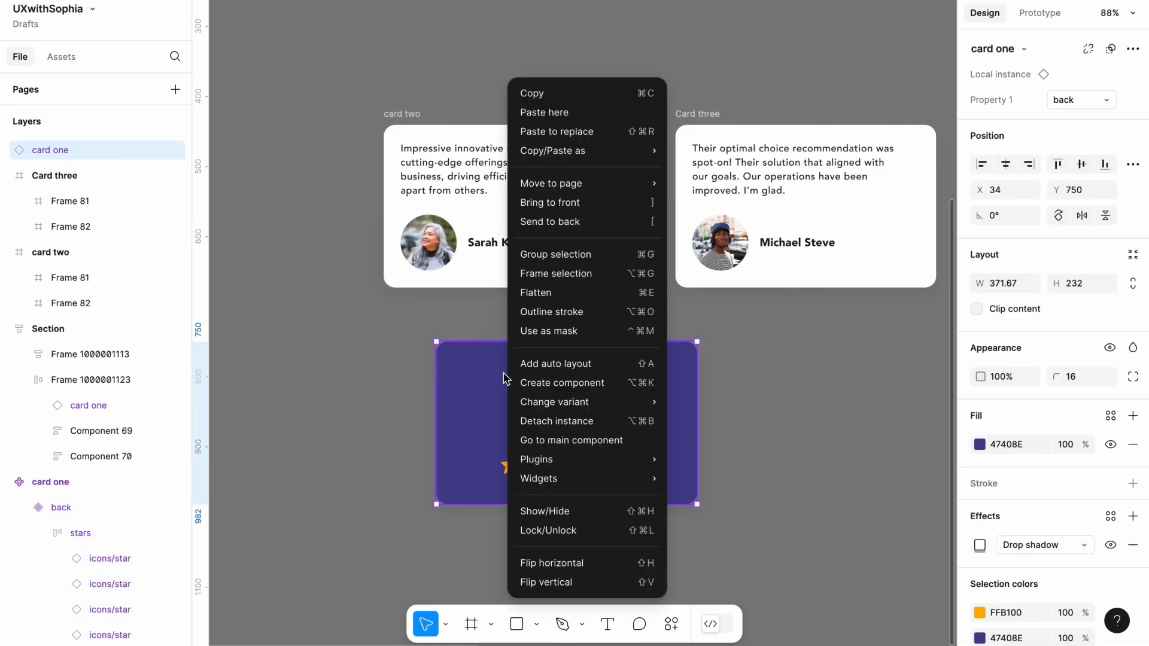
pyautogui.click(554, 422)
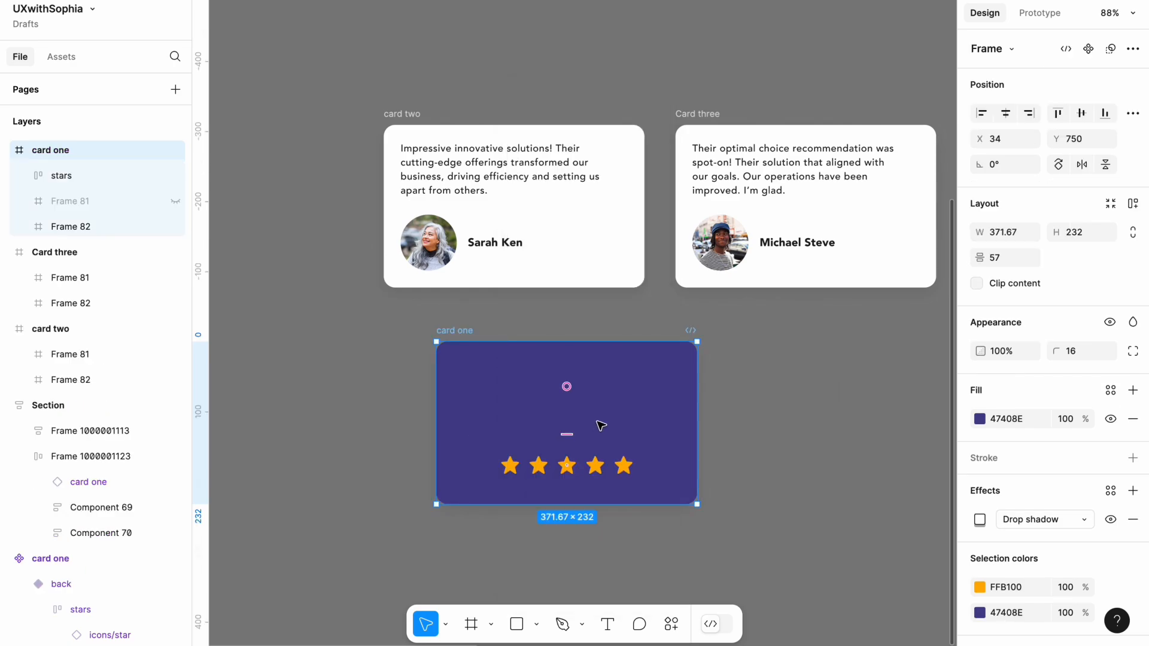
# Place the detached purple card under card two and put a duplicate of it under Card three
pyautogui.moveTo(656, 437); pyautogui.dragTo(602, 420)
pyautogui.hotkey('ctrl', 'd')
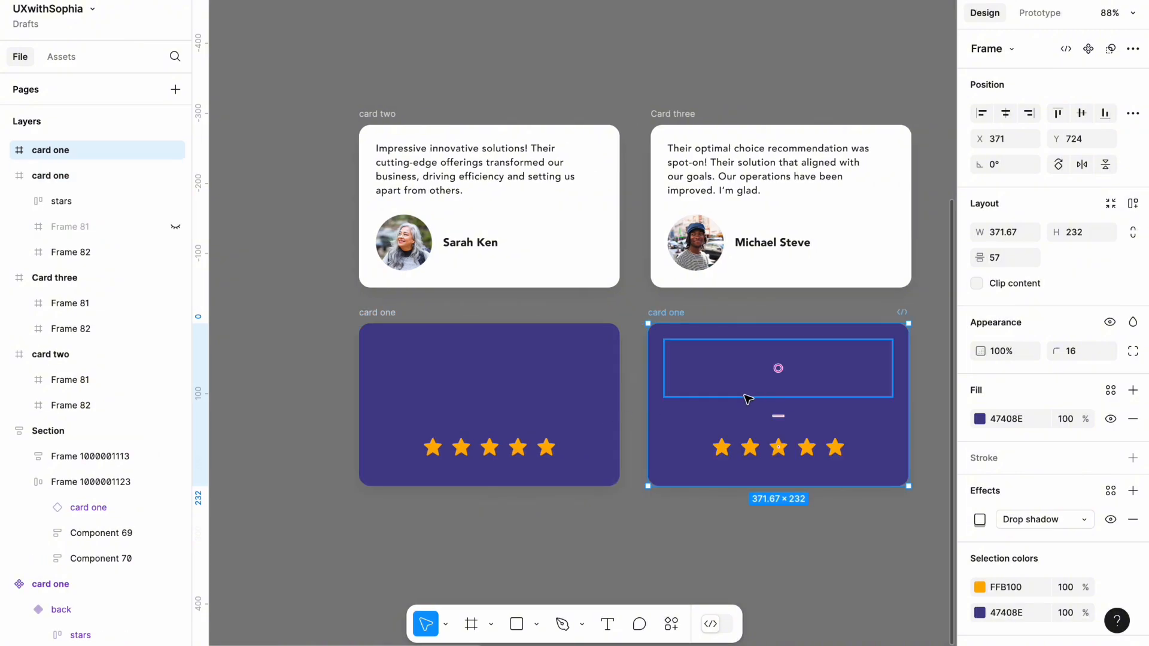
pyautogui.moveTo(716, 405); pyautogui.dragTo(719, 399)
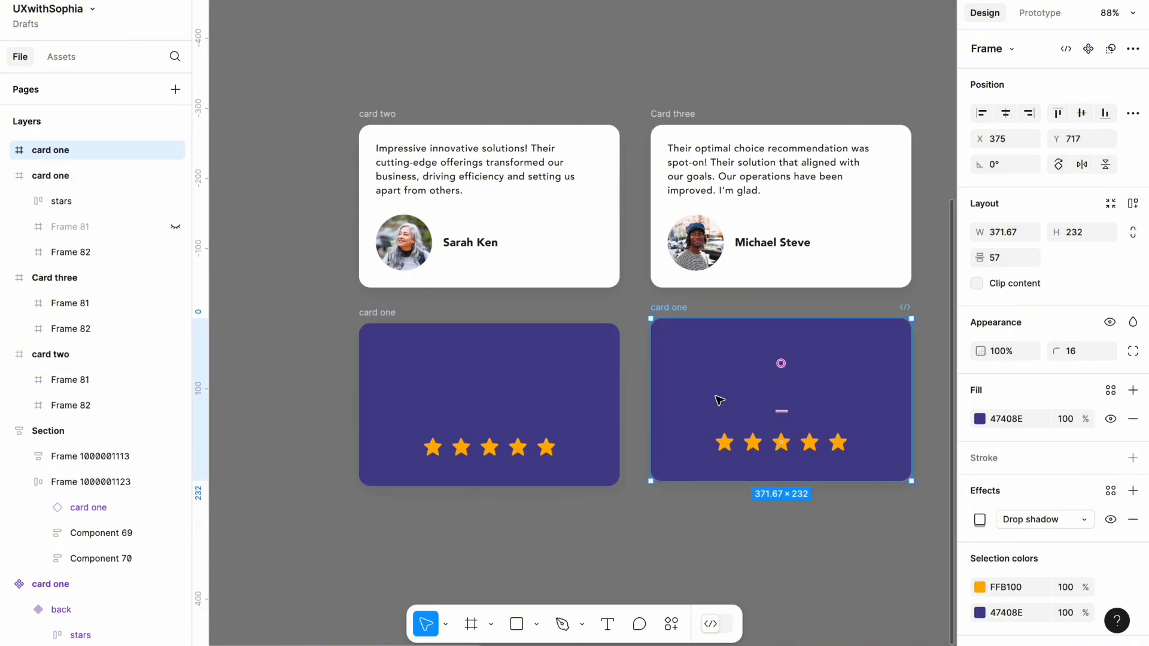
pyautogui.click(331, 375)
# Combine card two and the purple card beneath it into a component set
pyautogui.moveTo(321, 518); pyautogui.dragTo(628, 105)
pyautogui.click(1113, 49)
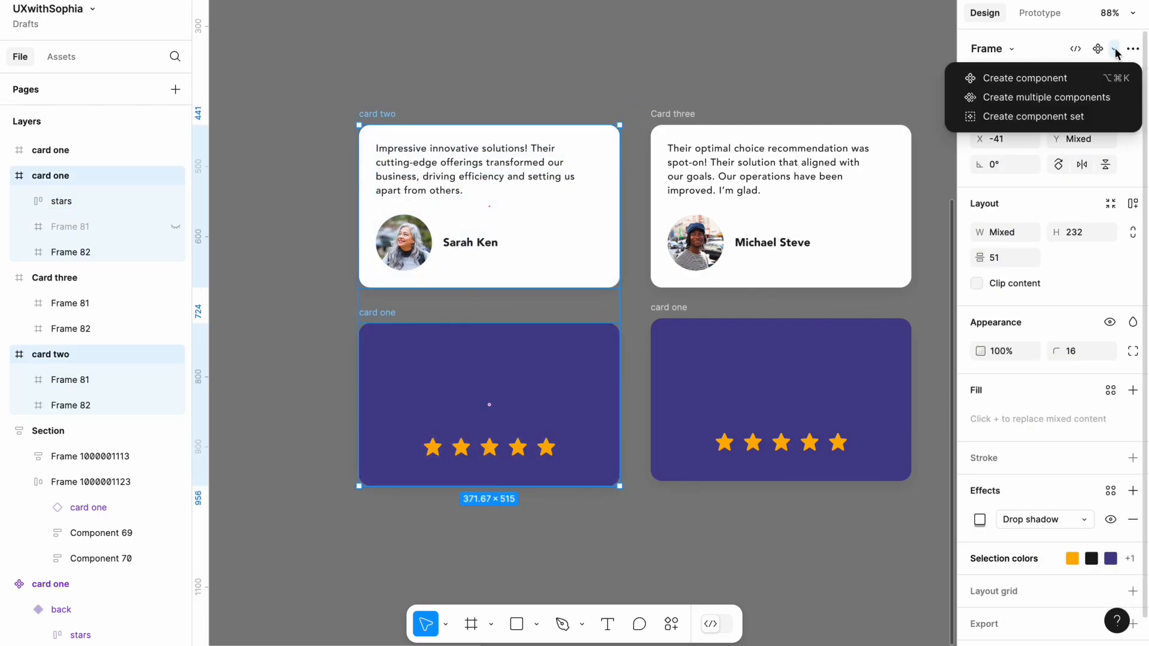
pyautogui.click(1074, 118)
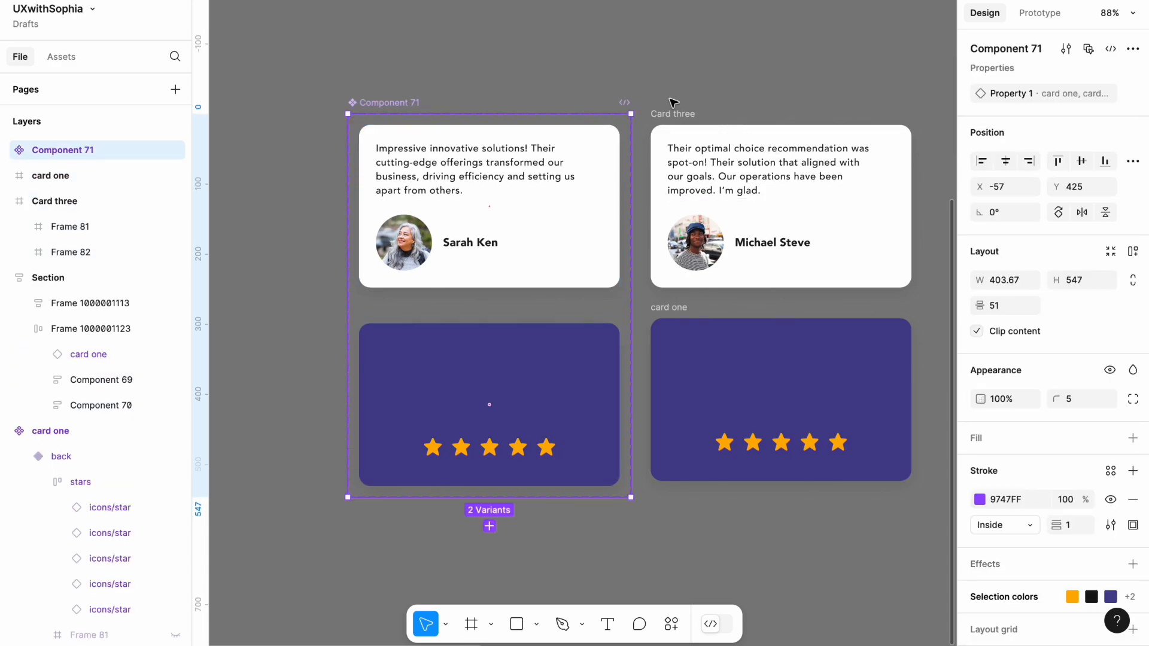
# Create a component set from Card three and the purple card beneath it
pyautogui.hscroll(2, 539, 125)
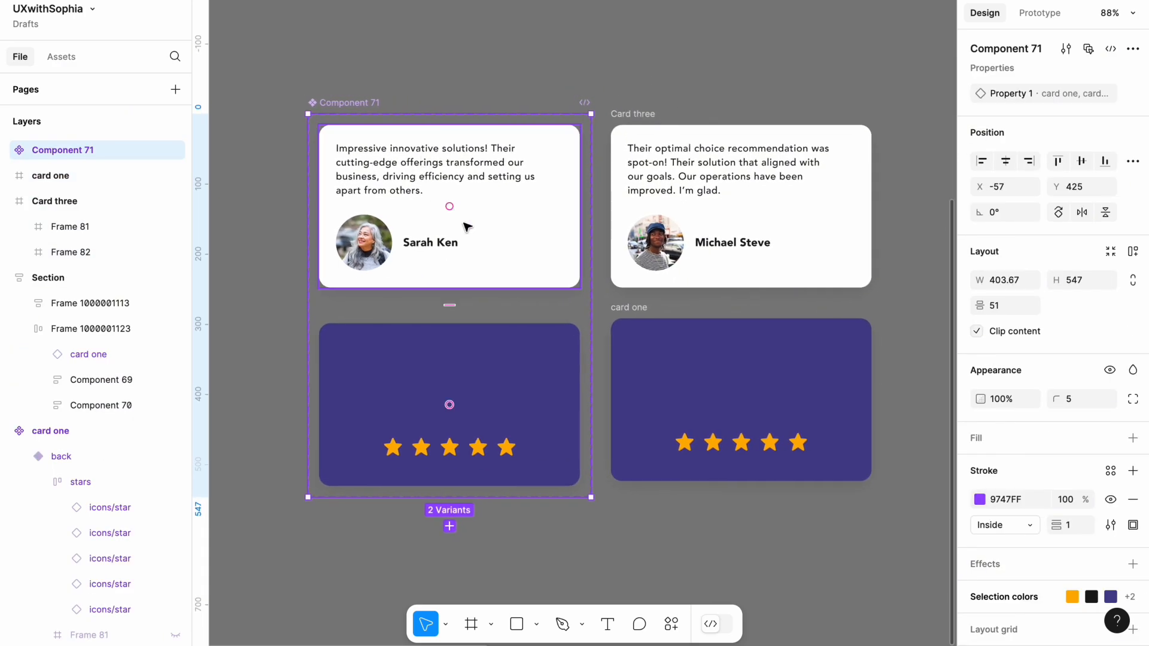
pyautogui.moveTo(600, 493); pyautogui.dragTo(909, 94)
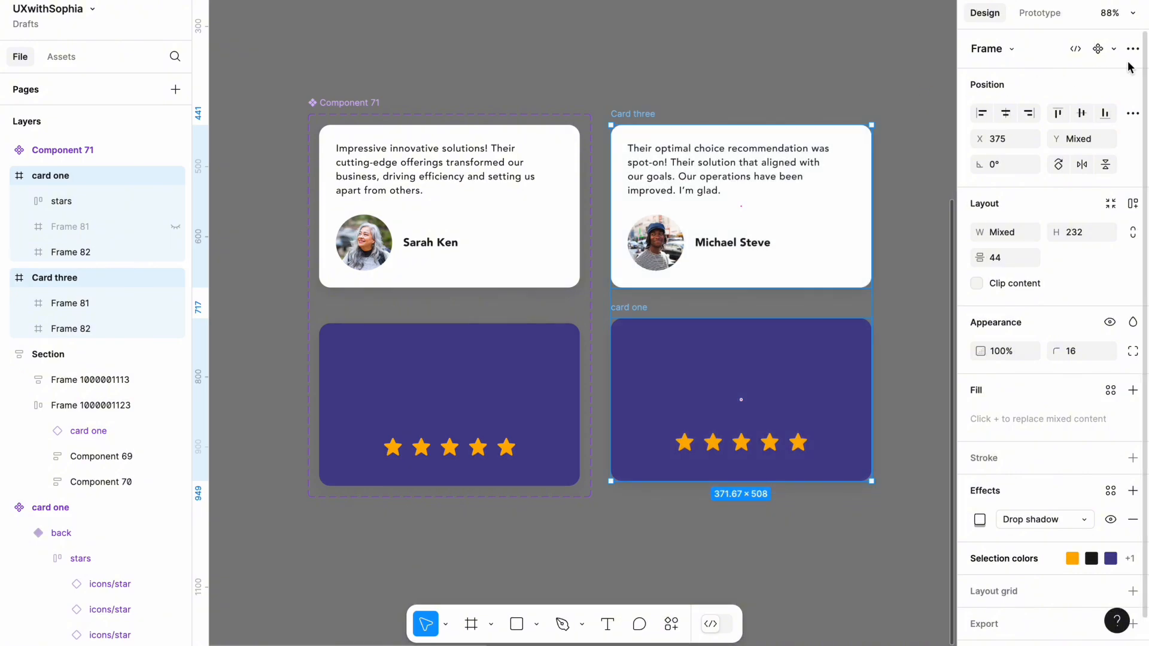
pyautogui.click(1114, 50)
pyautogui.click(1086, 118)
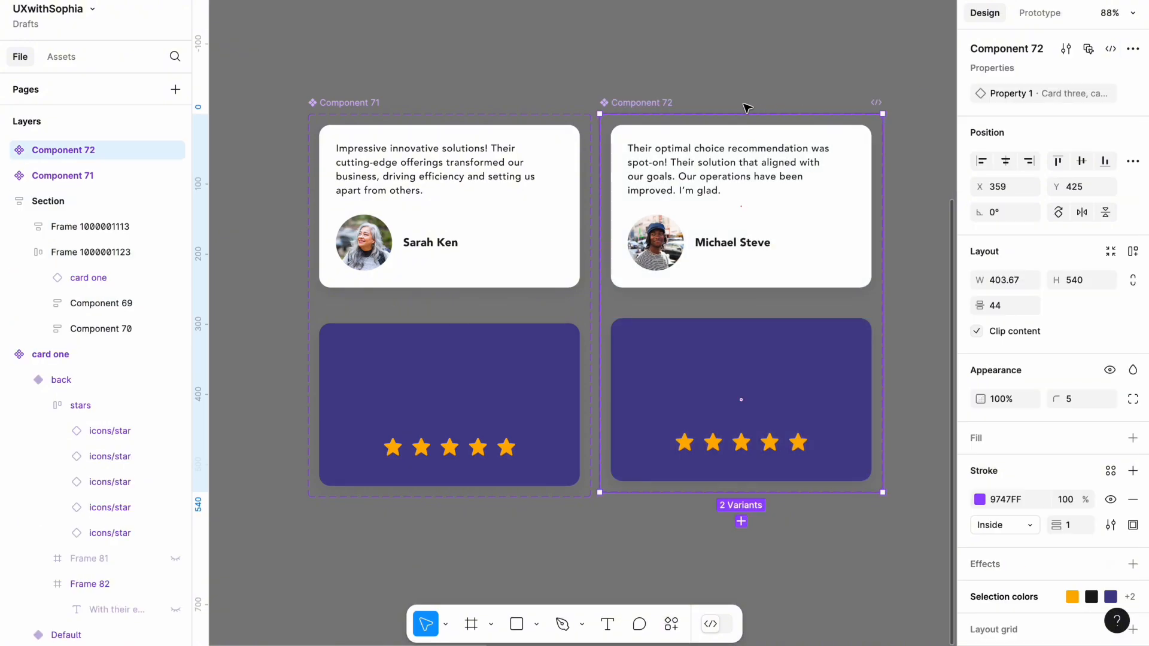
pyautogui.click(730, 89)
# Add a prototype interaction that changes the white card two variant to its purple card one variant on Mouse enter with Smart animate
pyautogui.click(1033, 18)
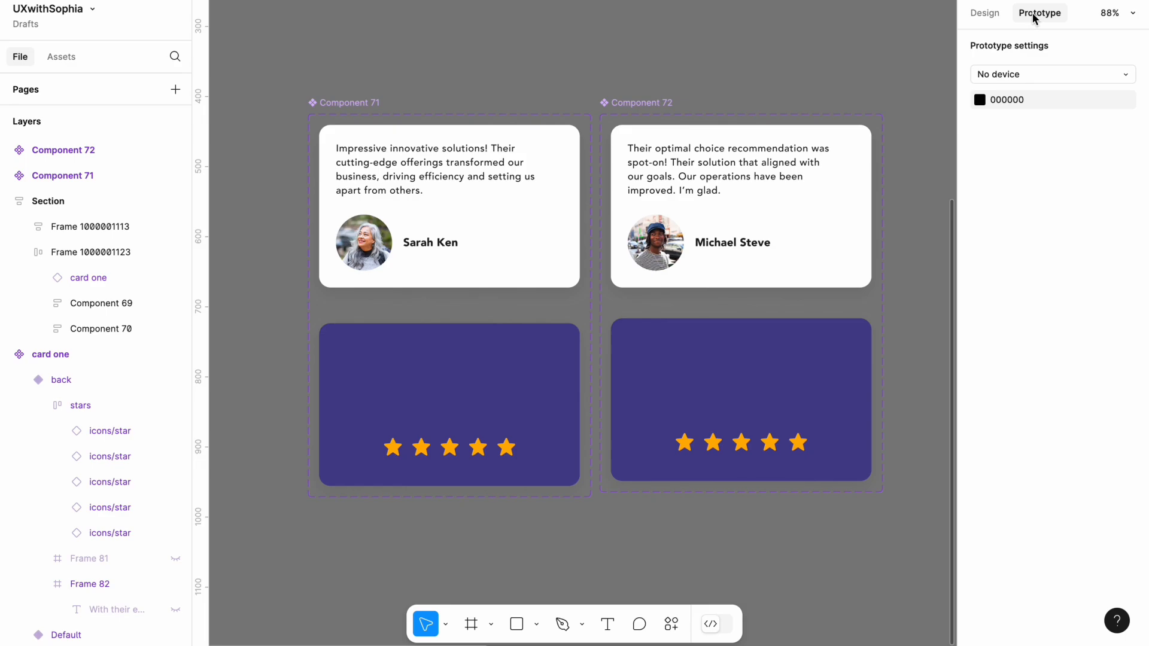
pyautogui.click(460, 233)
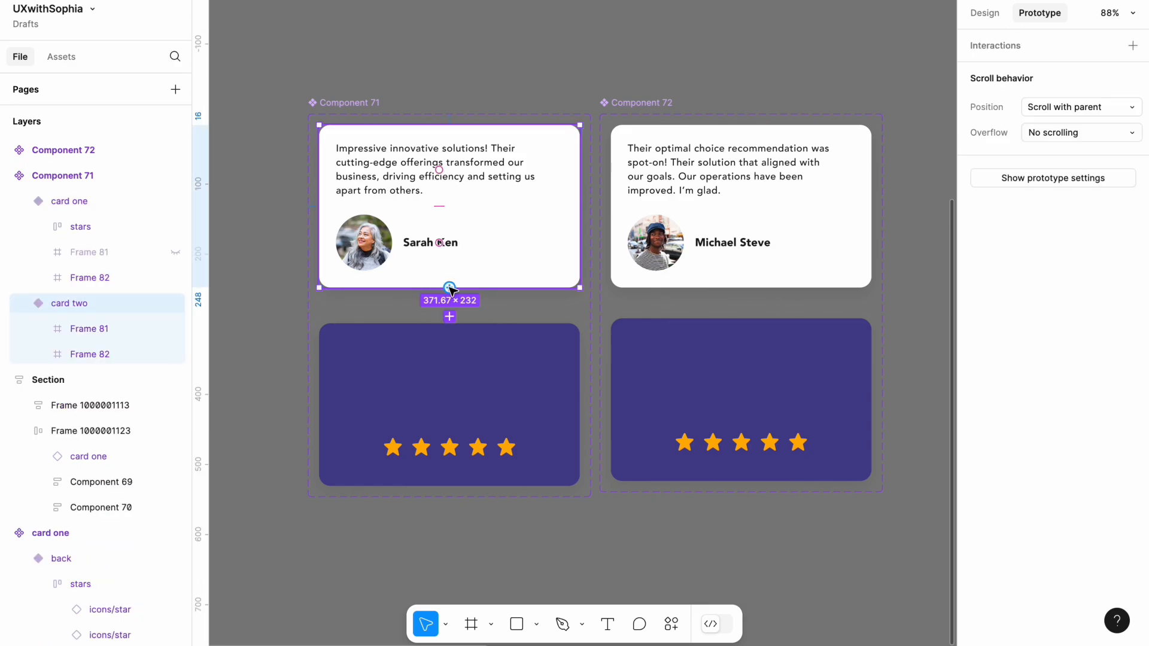
pyautogui.click(449, 316)
pyautogui.click(456, 398)
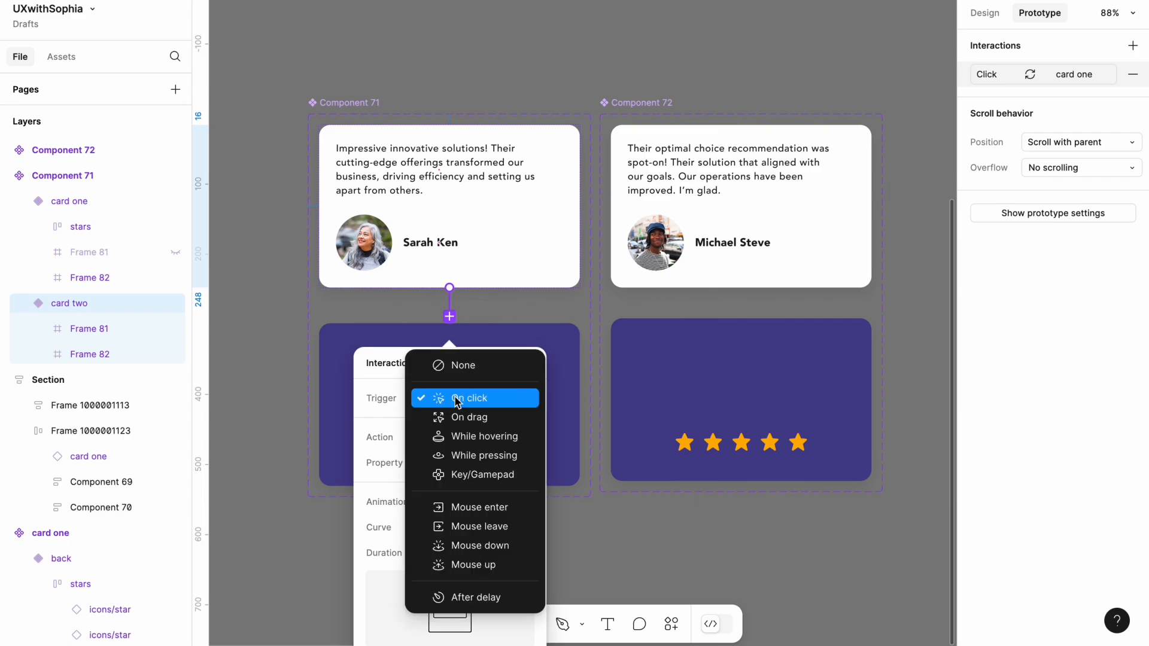
pyautogui.click(479, 509)
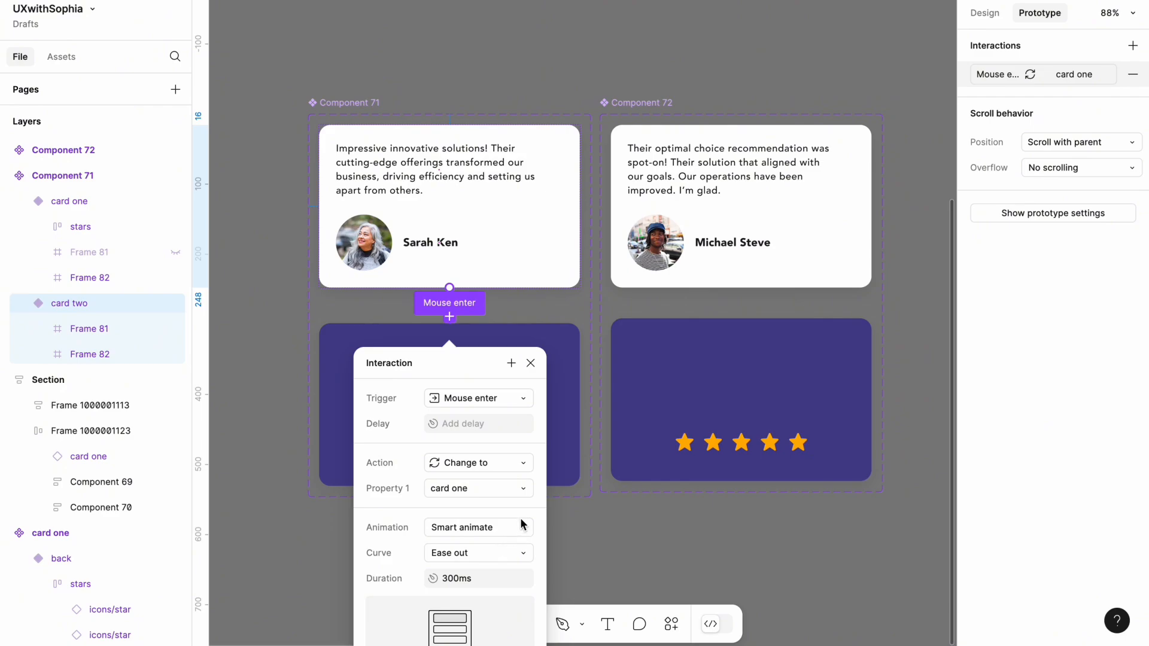
# Link the purple variant back to card two with a Mouse leave interaction using Smart animate
pyautogui.click(562, 466)
pyautogui.moveTo(484, 319); pyautogui.dragTo(485, 285)
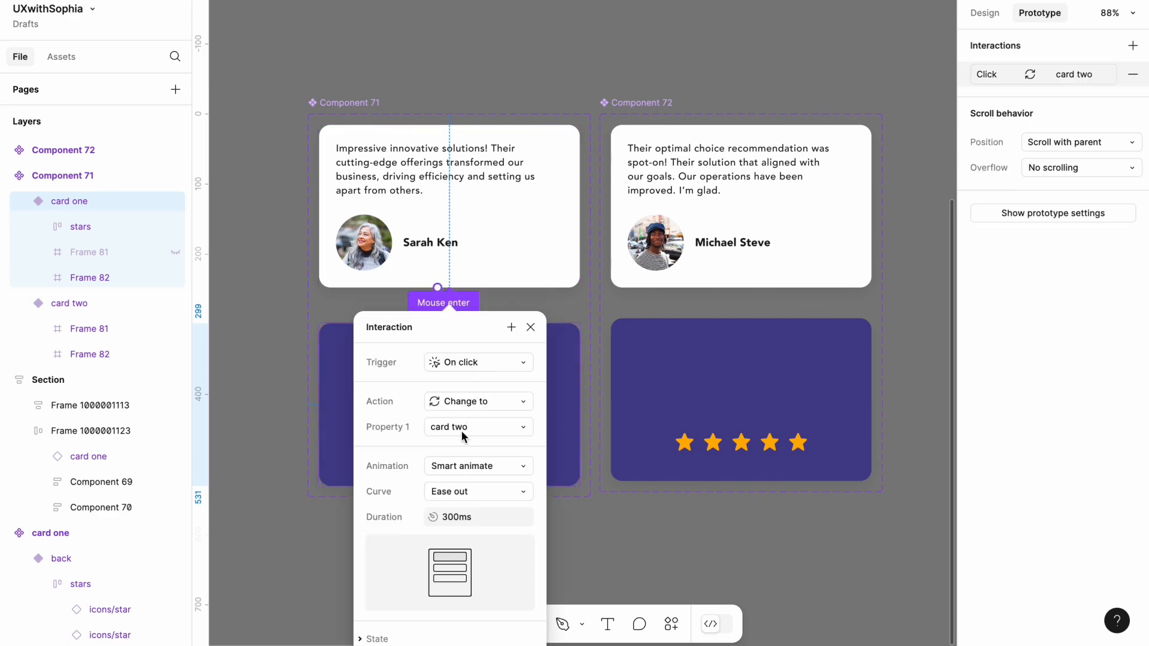
pyautogui.click(473, 362)
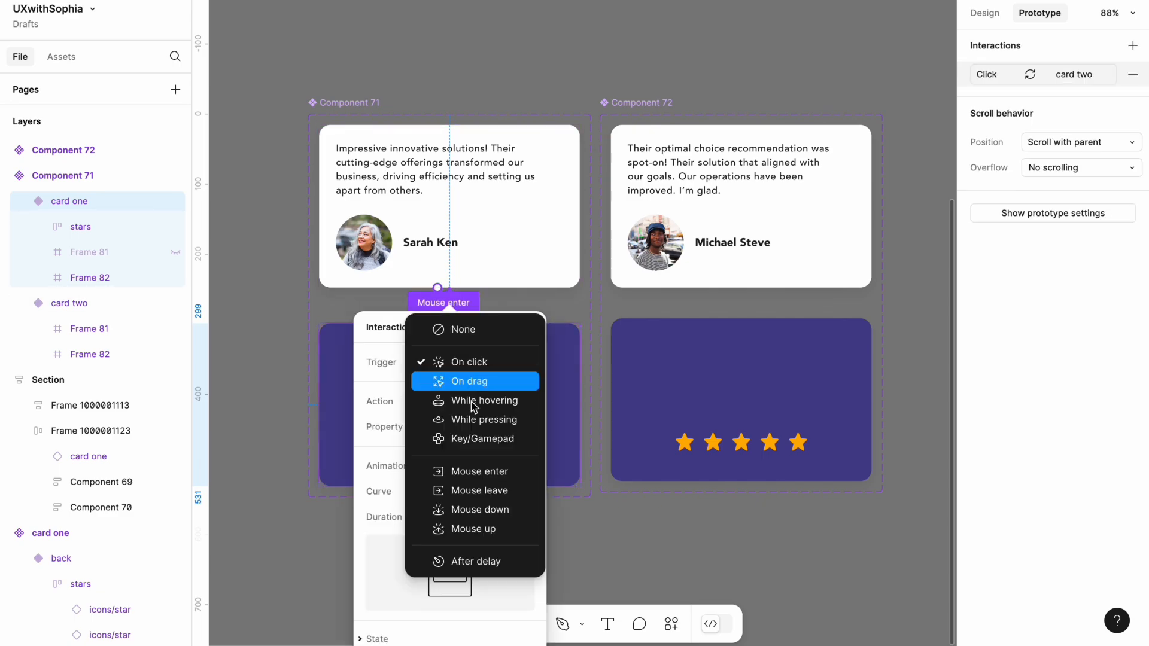
pyautogui.click(498, 491)
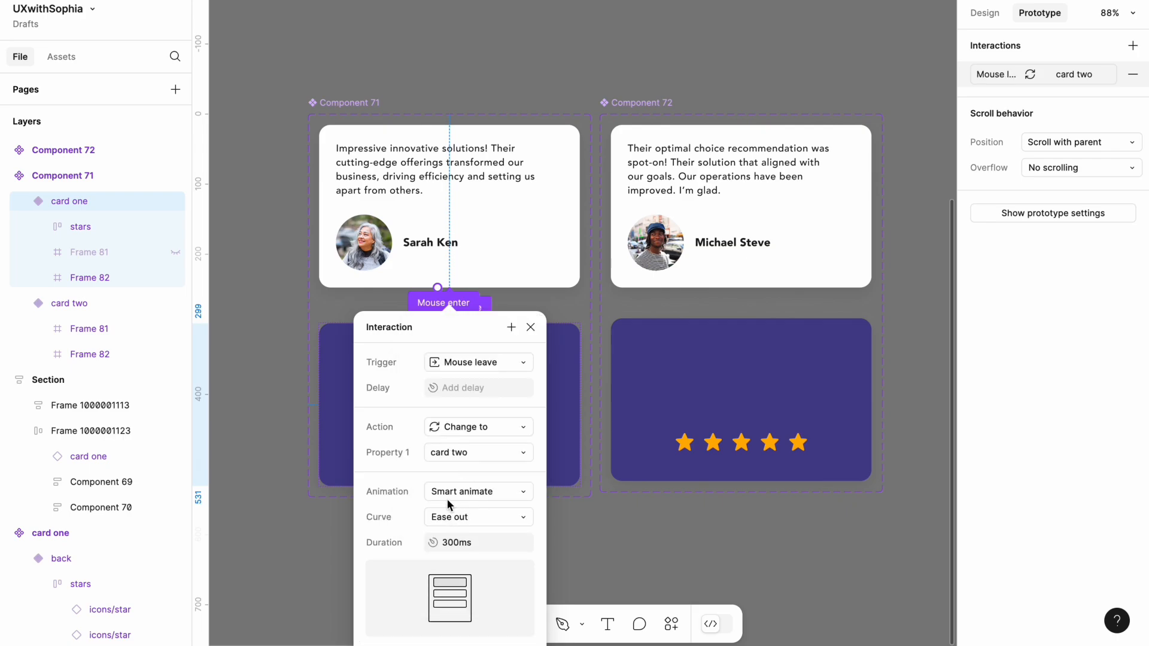
pyautogui.click(622, 538)
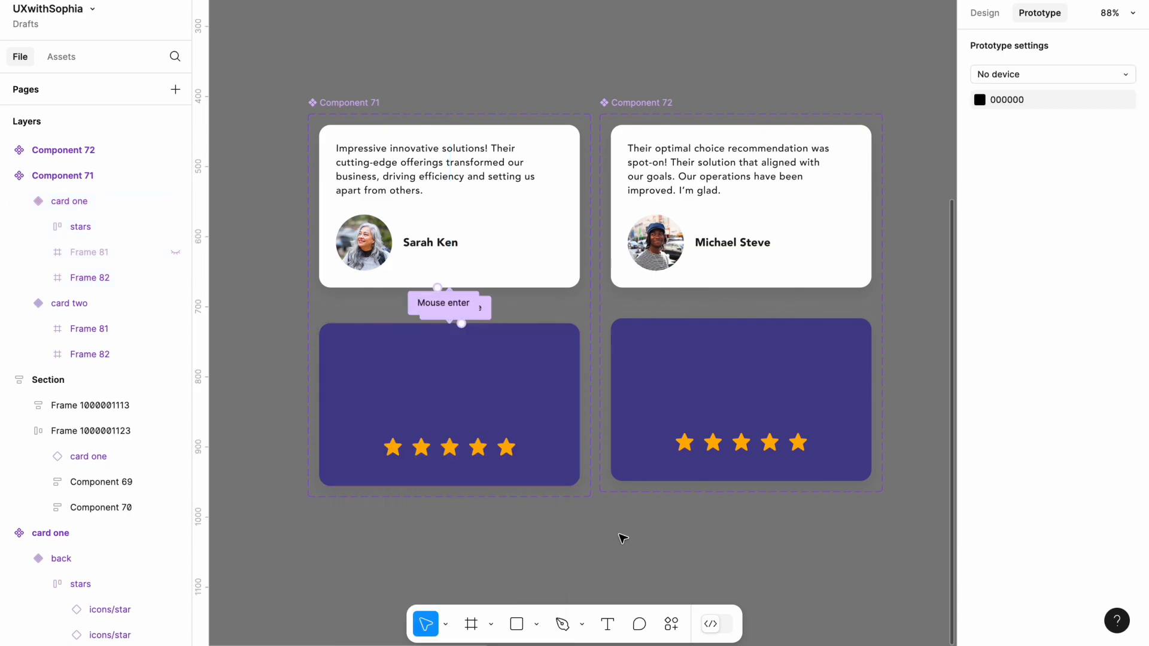
# Link the white Card three variant to the purple variant beneath it with a Mouse enter interaction using Smart animate
pyautogui.hscroll(2, 622, 538)
pyautogui.click(669, 260)
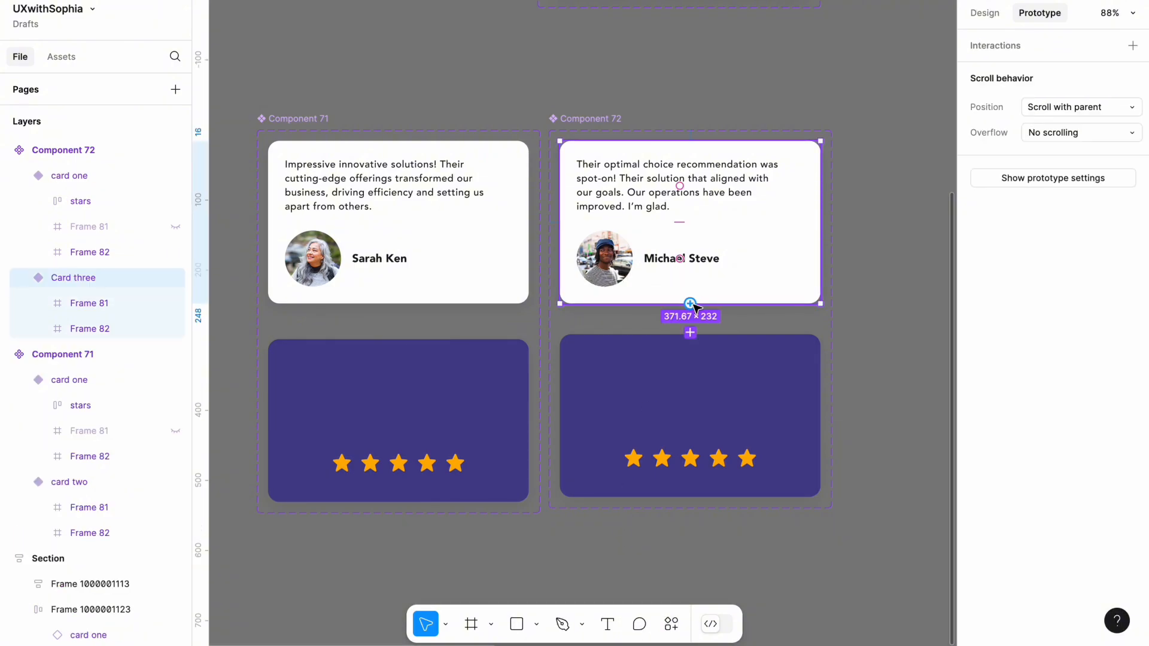
pyautogui.moveTo(691, 303); pyautogui.dragTo(693, 345)
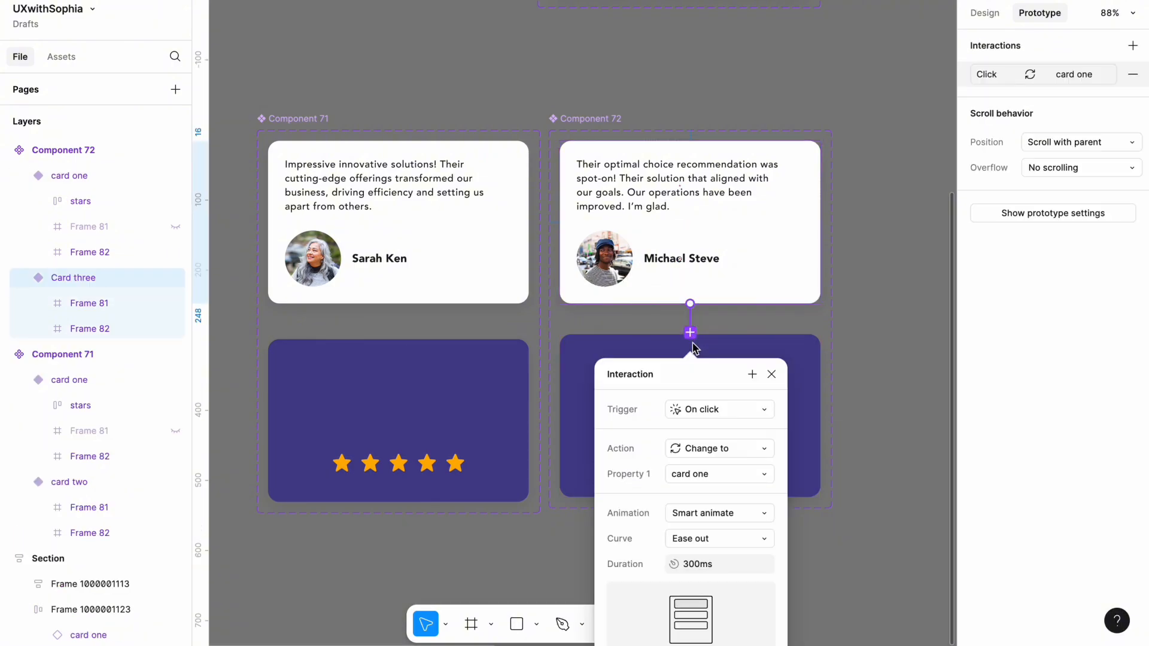
pyautogui.click(705, 409)
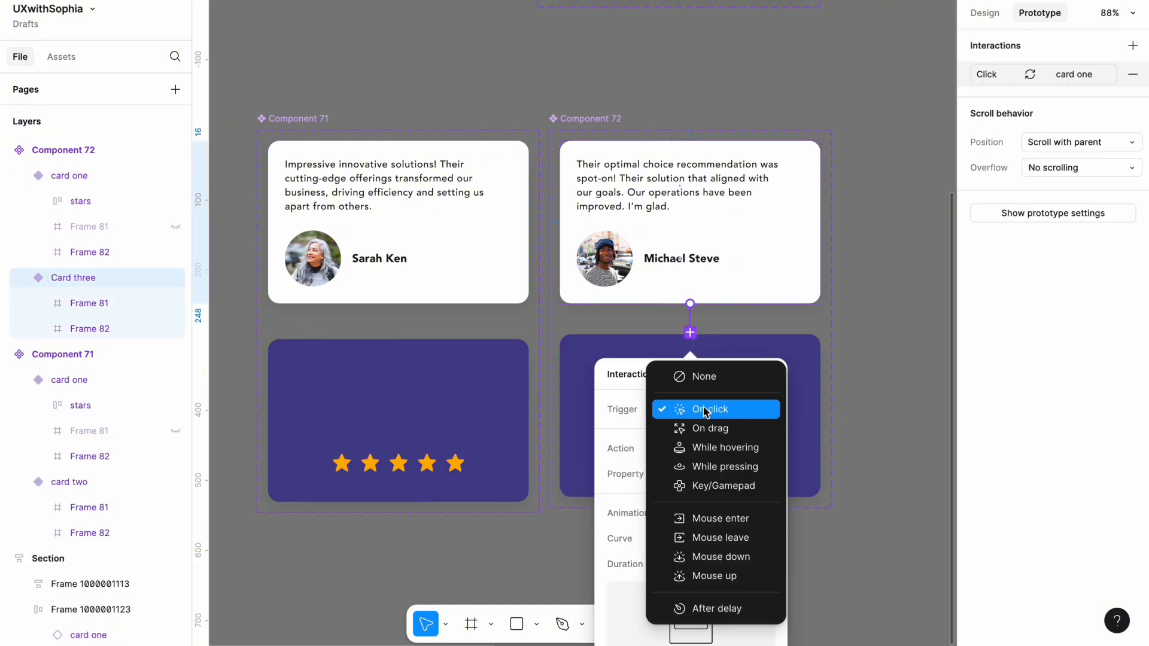
pyautogui.click(716, 520)
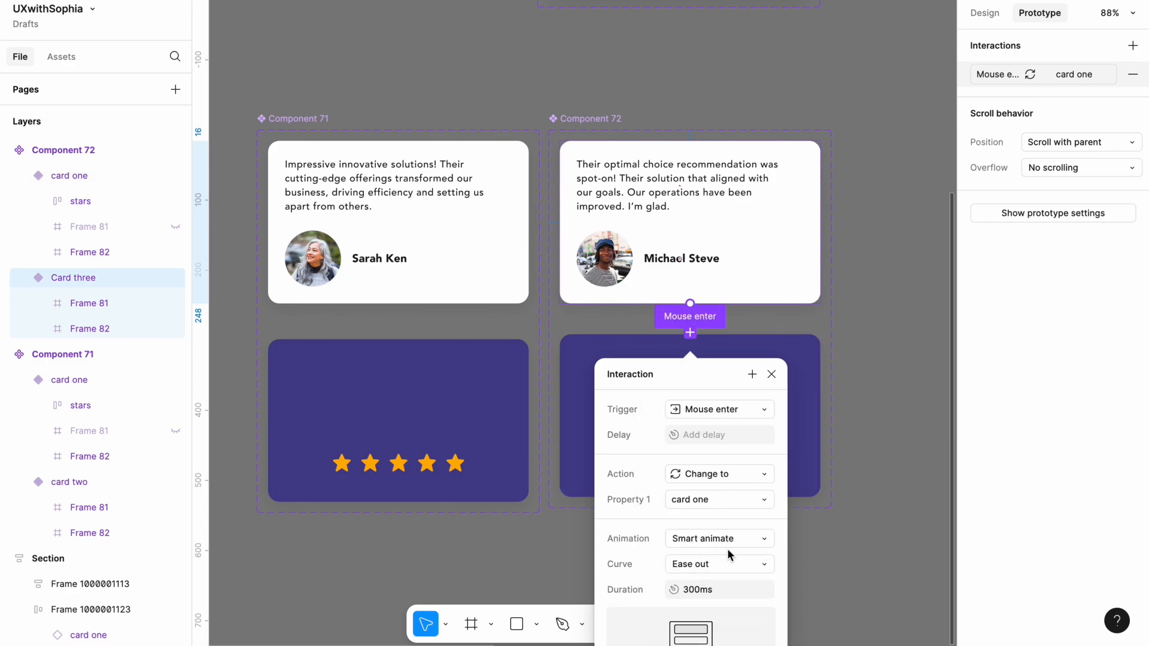
# Link the purple variant under Card three back to Card three with a Mouse leave interaction using Smart animate
pyautogui.click(810, 430)
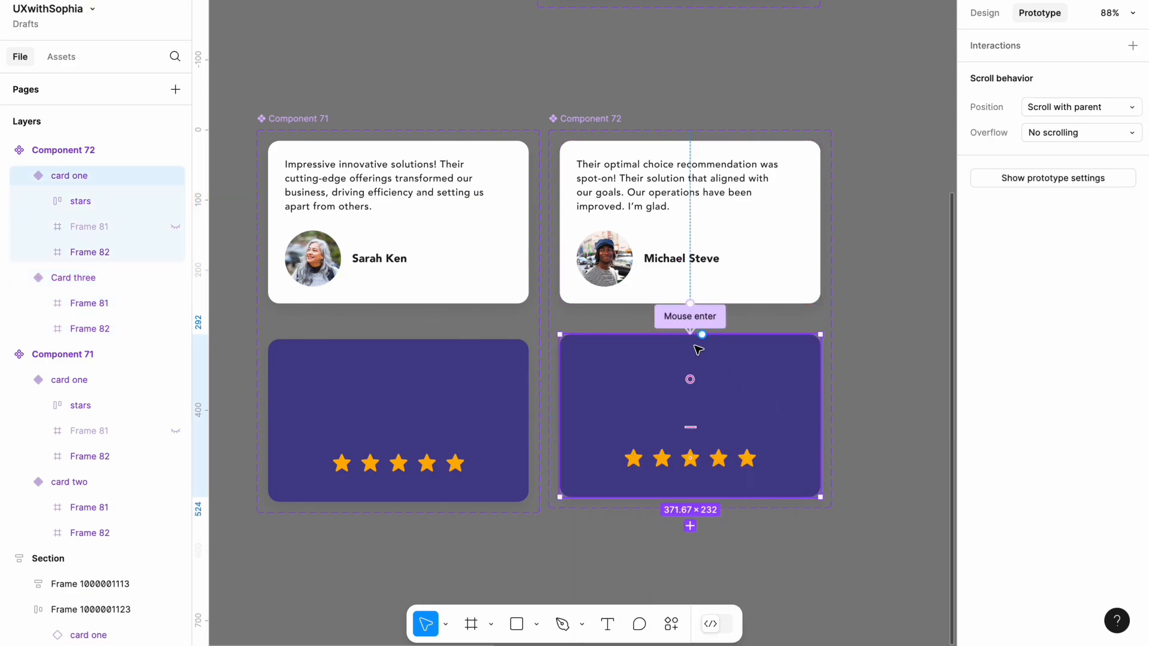
pyautogui.moveTo(701, 335); pyautogui.dragTo(714, 298)
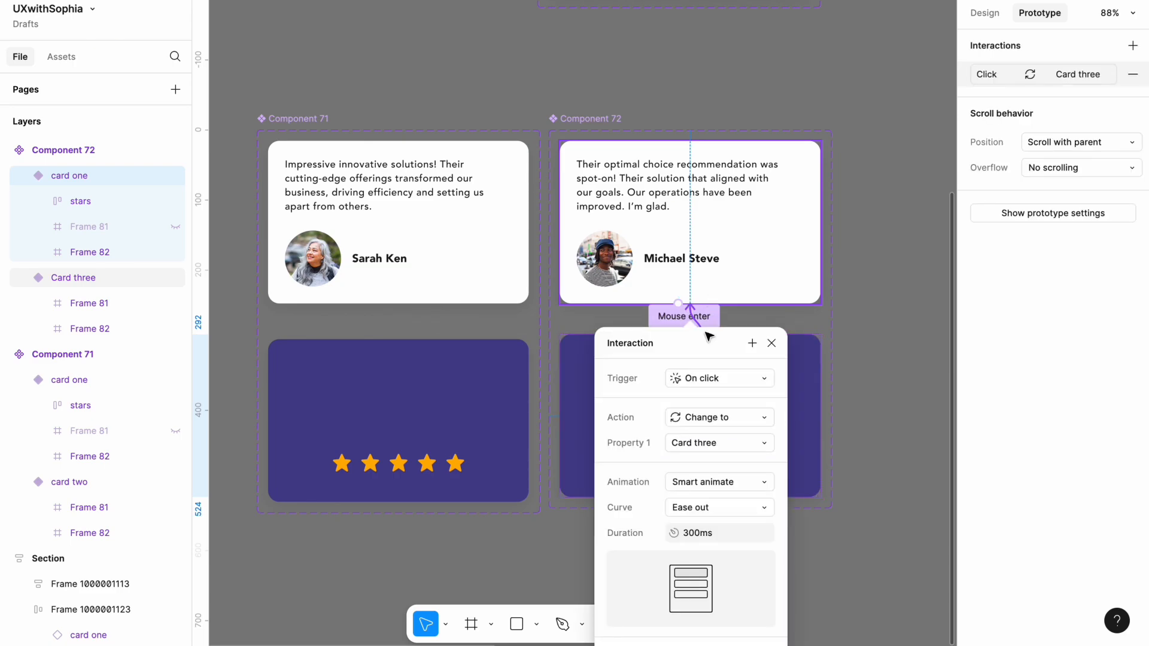
pyautogui.click(692, 382)
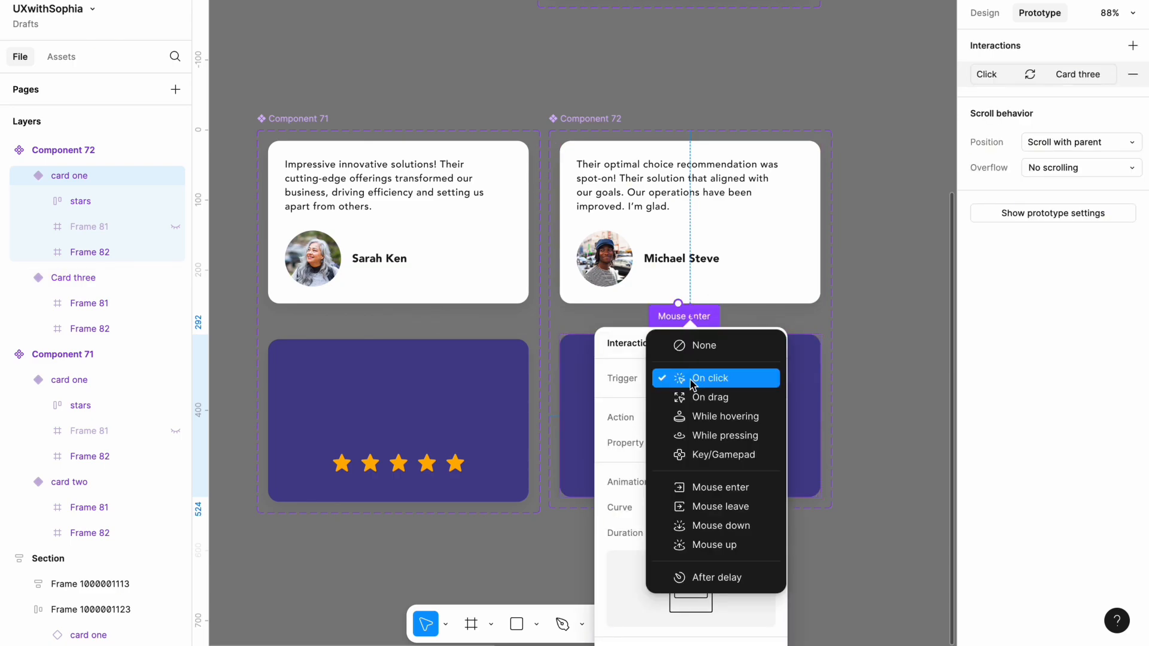
pyautogui.click(716, 507)
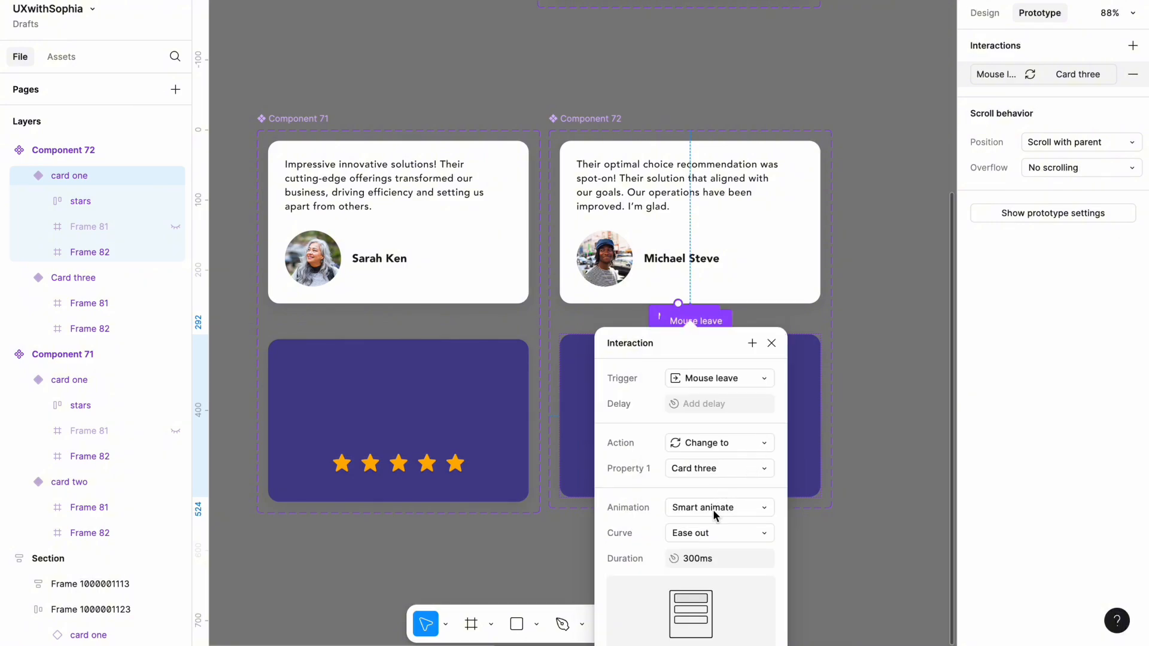
pyautogui.click(823, 513)
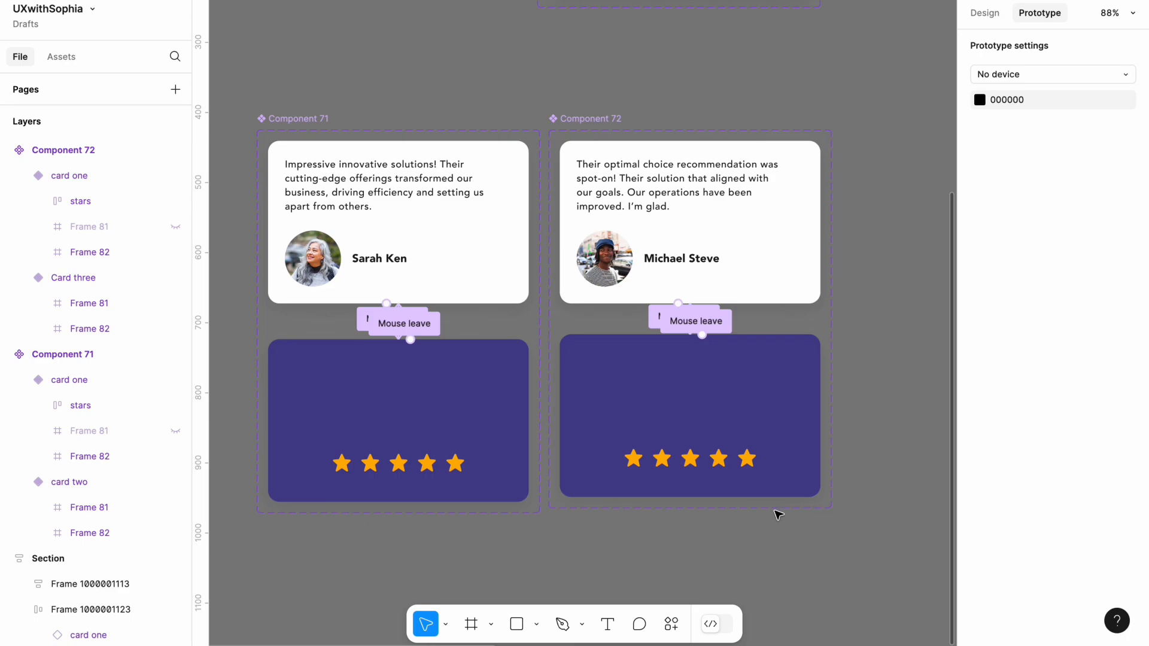
# Copy the white card two variant and paste it to replace the middle testimonial card in the Section frame
pyautogui.rightClick(375, 201)
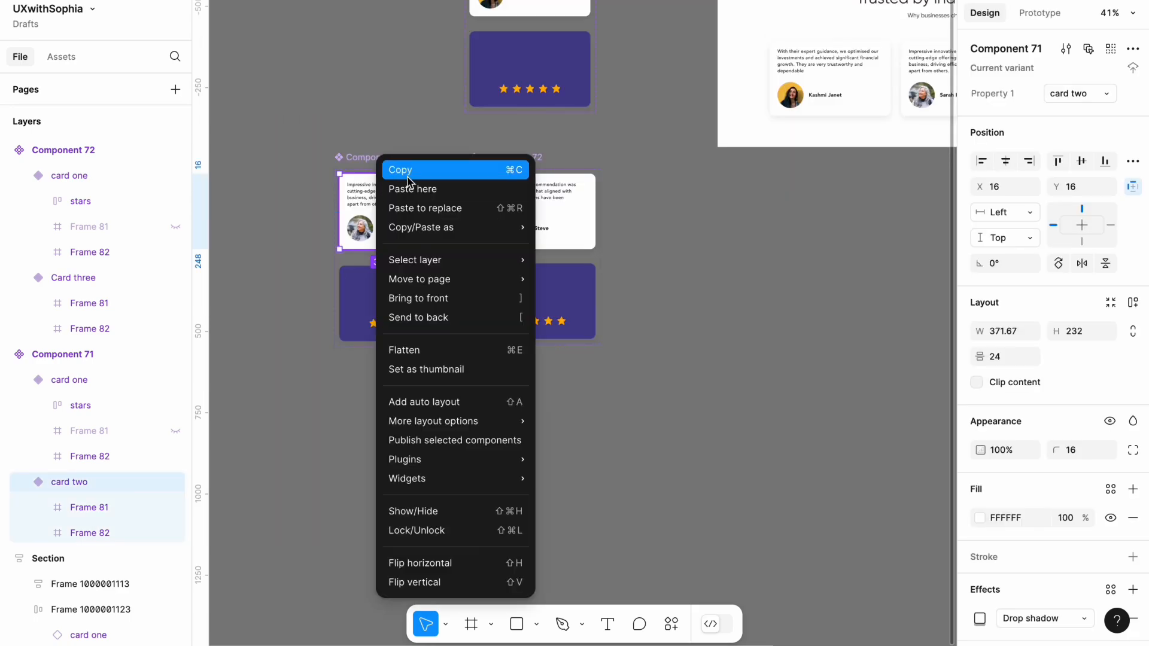
pyautogui.click(407, 173)
pyautogui.click(441, 159)
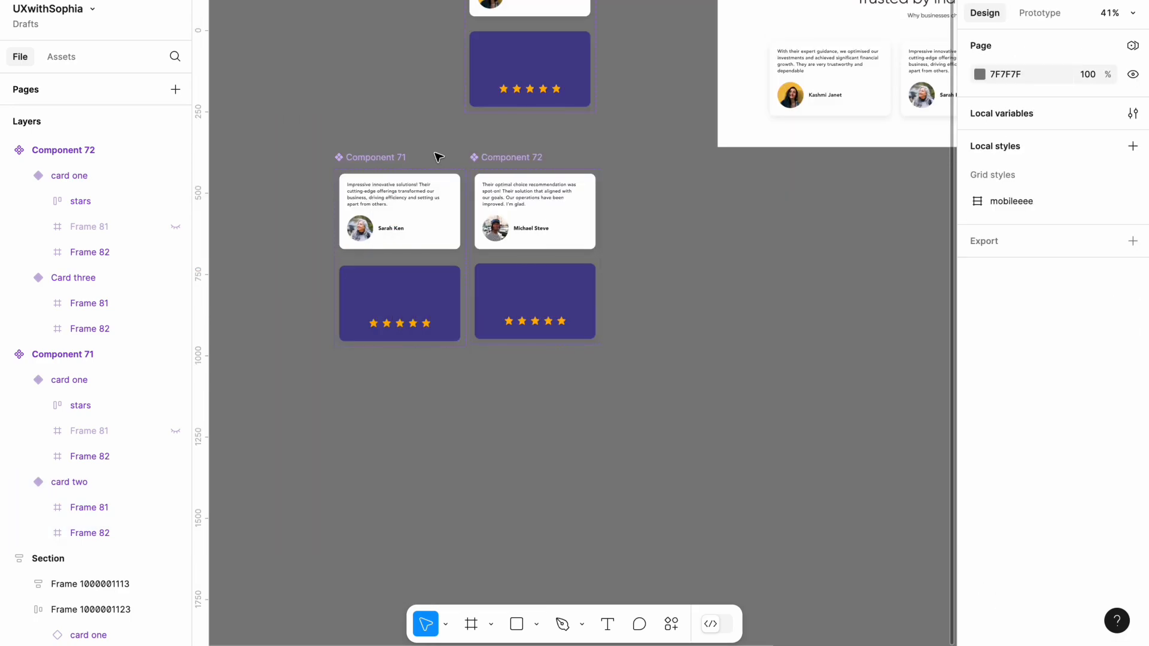
pyautogui.hscroll(10, 443, 179)
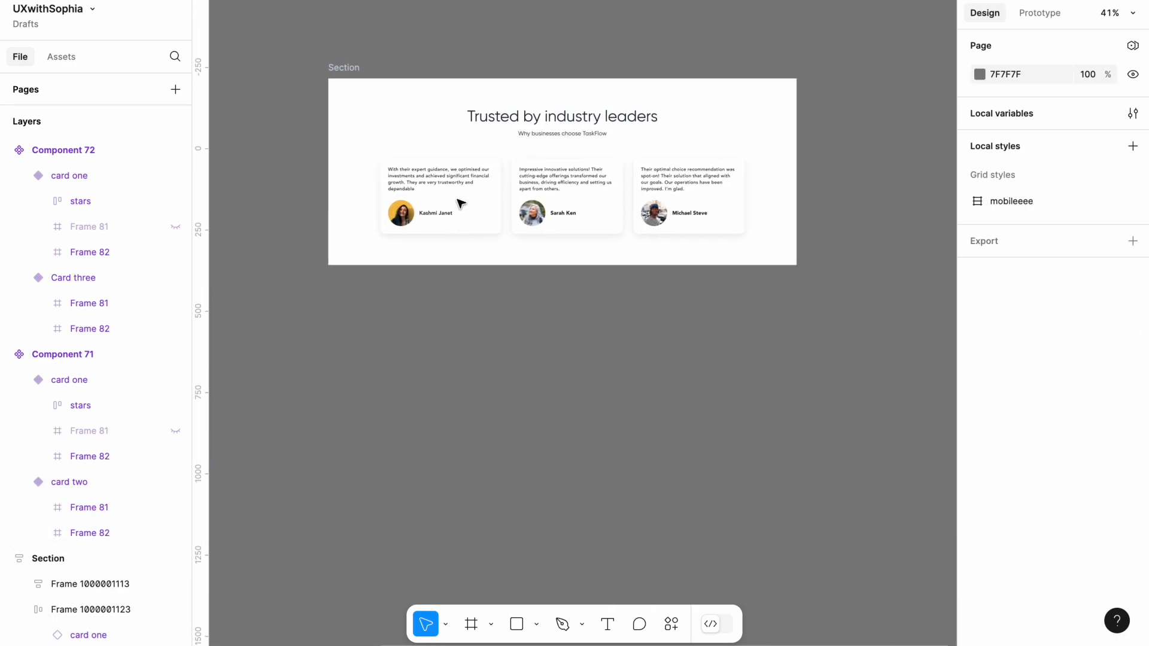
pyautogui.doubleClick(555, 205)
pyautogui.rightClick(555, 205)
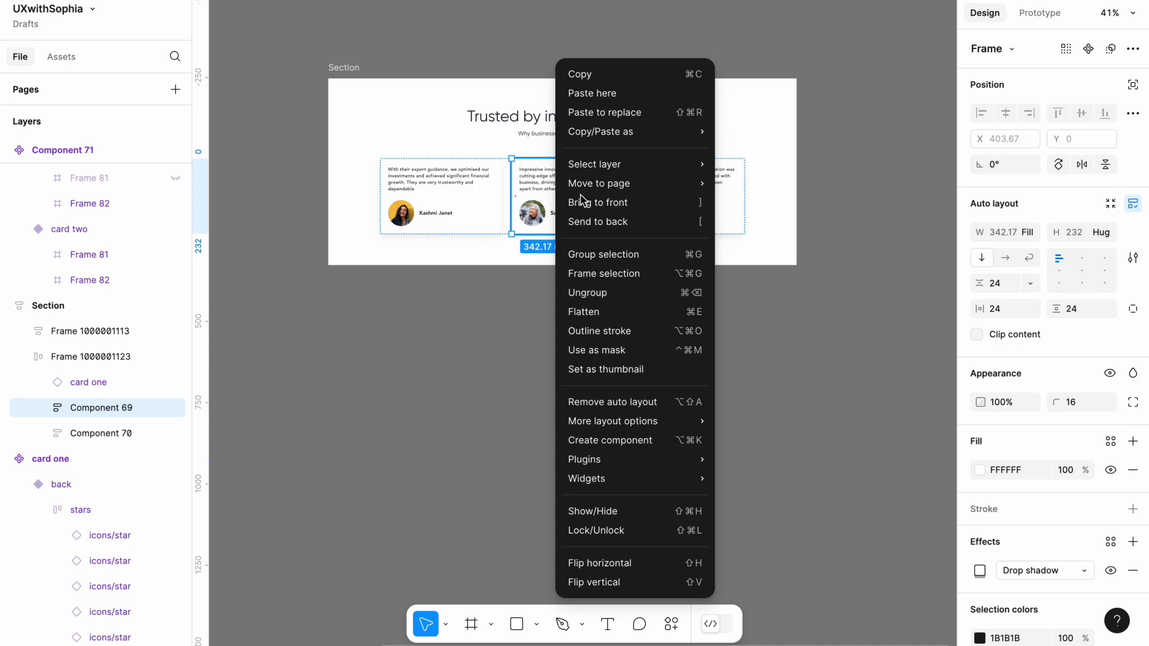
pyautogui.click(619, 113)
pyautogui.click(554, 348)
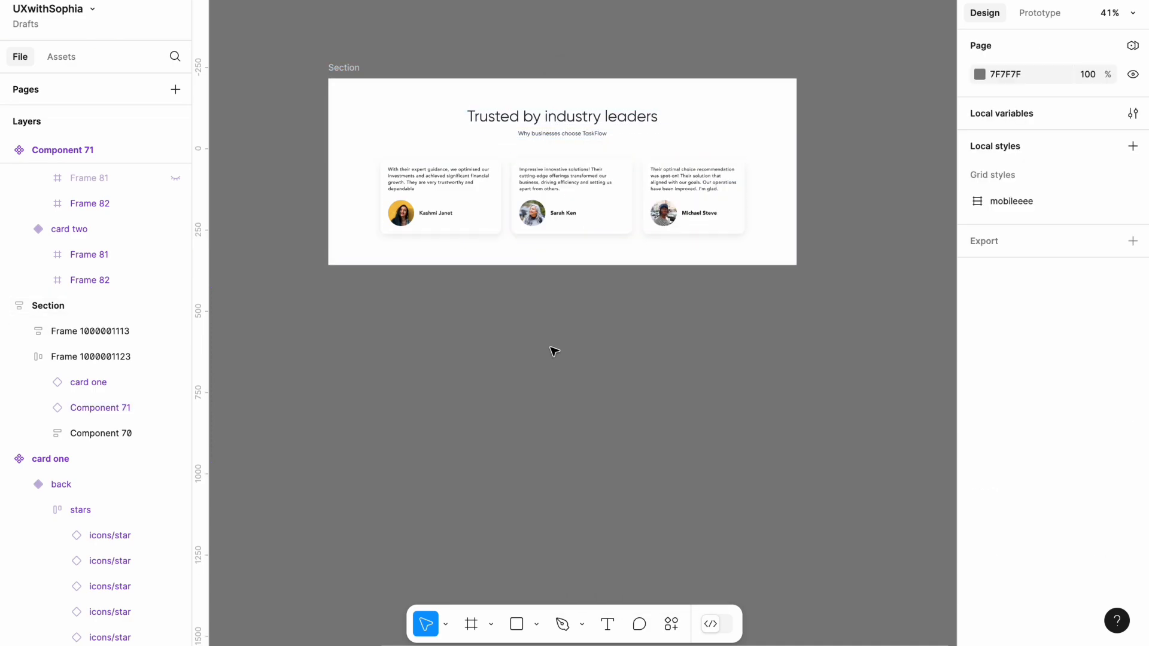
# Copy the white Card three variant and paste it to replace the third testimonial card in the Section frame
pyautogui.scroll(-3, 554, 351)
pyautogui.click(482, 277)
pyautogui.rightClick(484, 280)
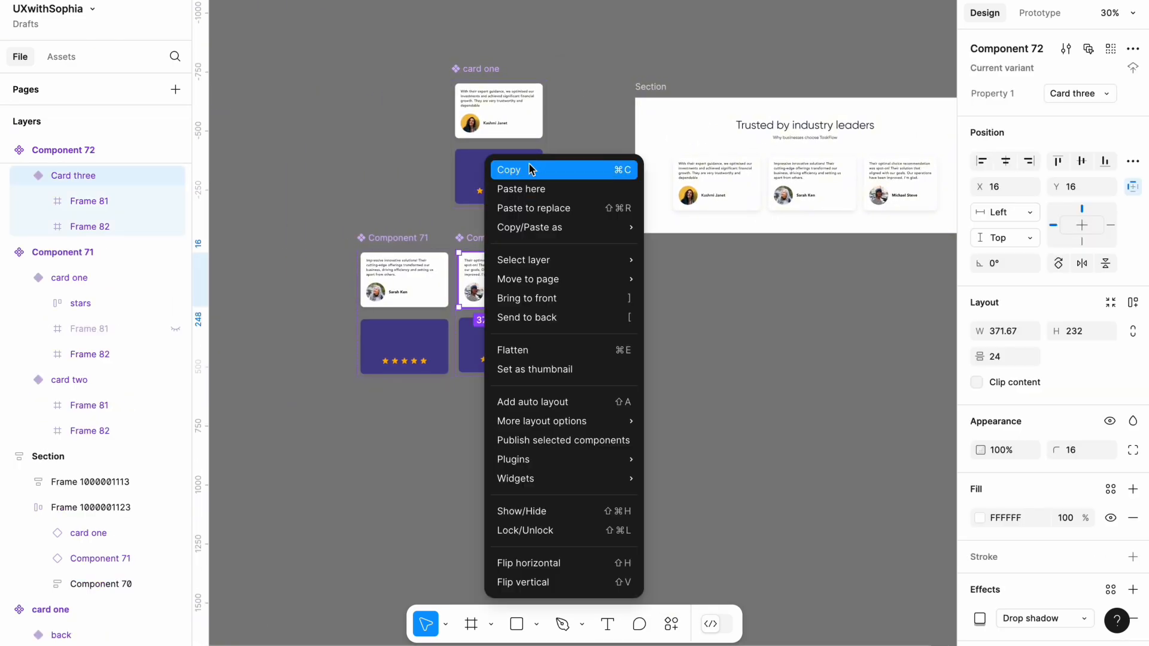
pyautogui.click(530, 169)
pyautogui.click(652, 338)
pyautogui.hscroll(8, 651, 335)
pyautogui.scroll(3, 651, 336)
pyautogui.click(699, 245)
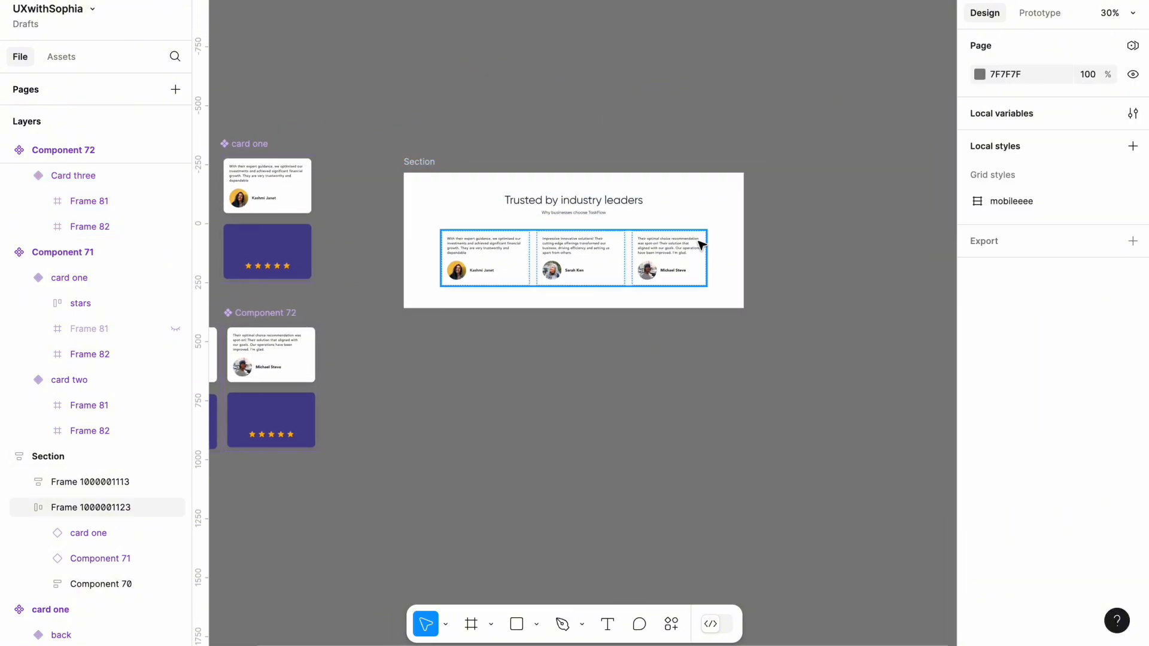
pyautogui.rightClick(673, 273)
pyautogui.click(721, 115)
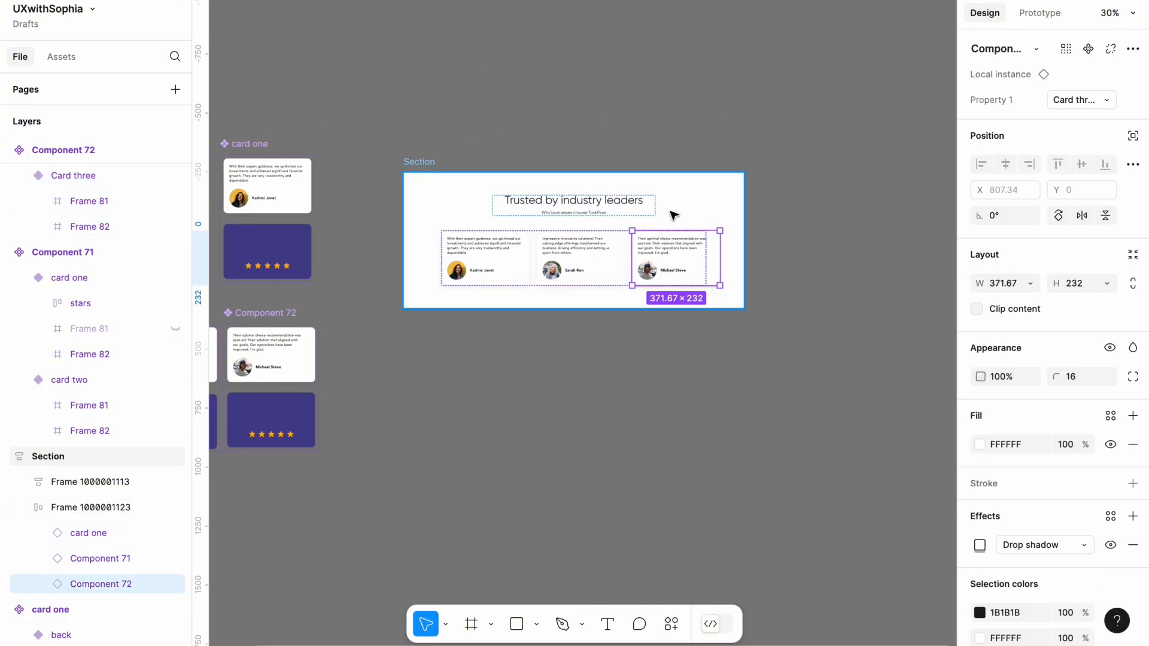
# Preview the Section frame as a prototype and test the flip interaction on the testimonial cards
pyautogui.scroll(3, 672, 215)
pyautogui.scroll(2, 674, 215)
pyautogui.click(748, 310)
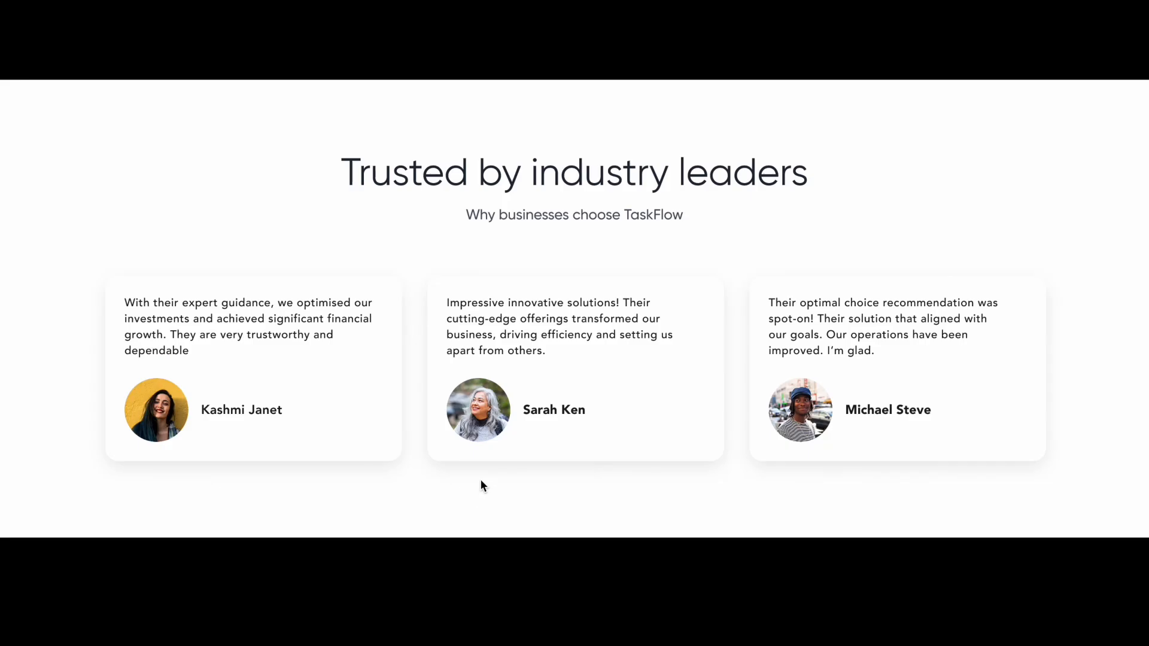
pyautogui.moveTo(508, 440)
pyautogui.moveTo(835, 447)
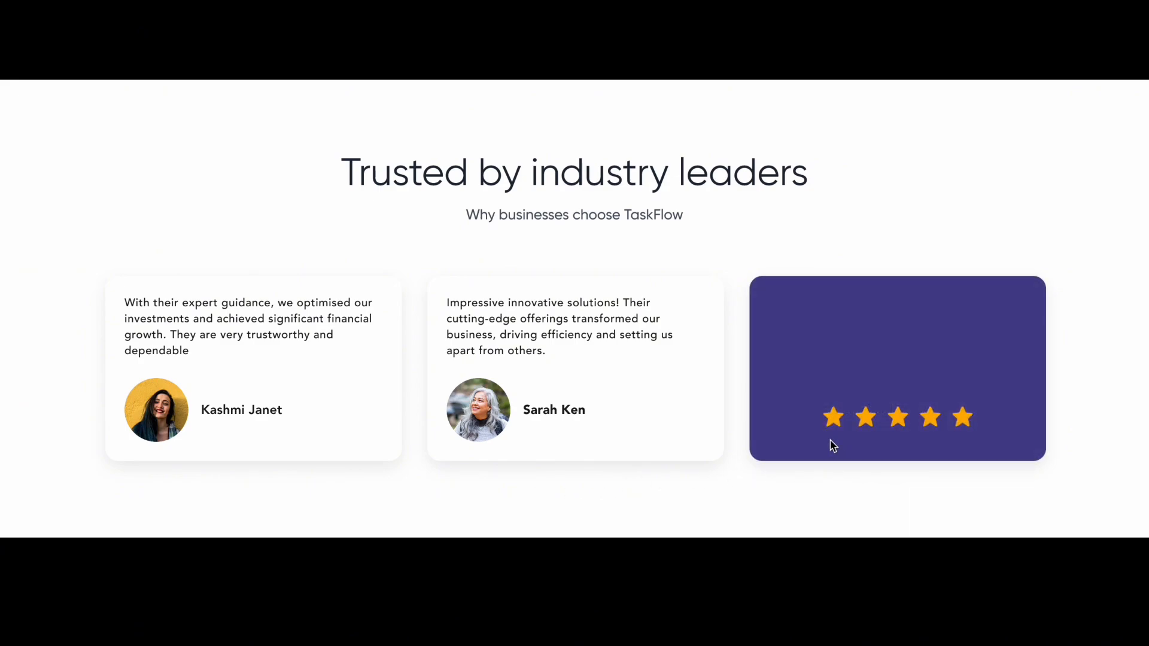